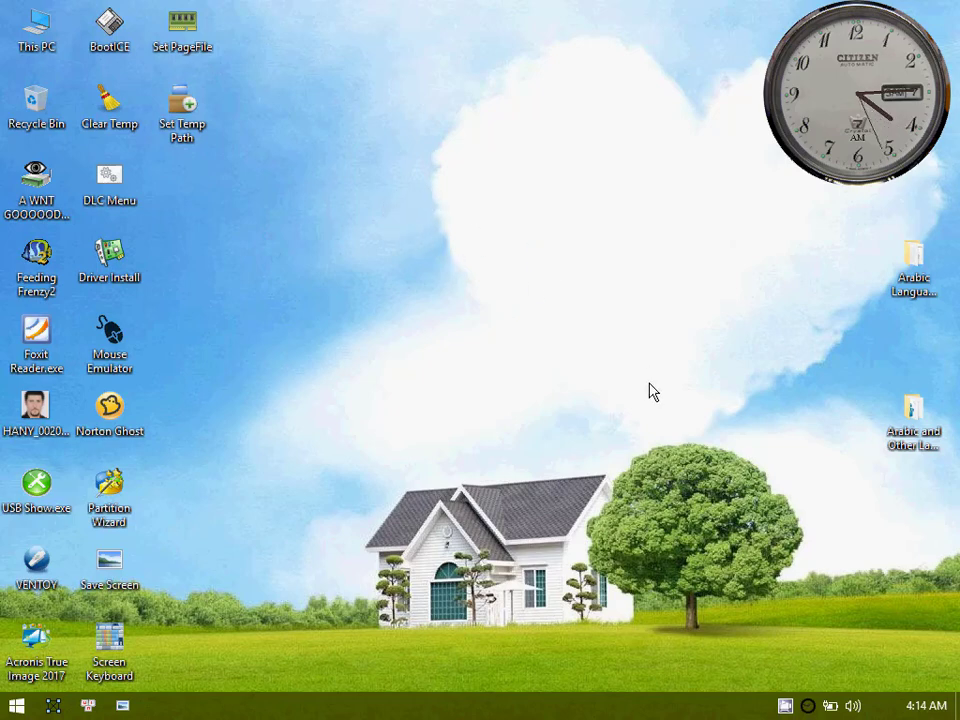
Step: Open the Arabic Language Project folder from the desktop and sort its contents by type
click(912, 278)
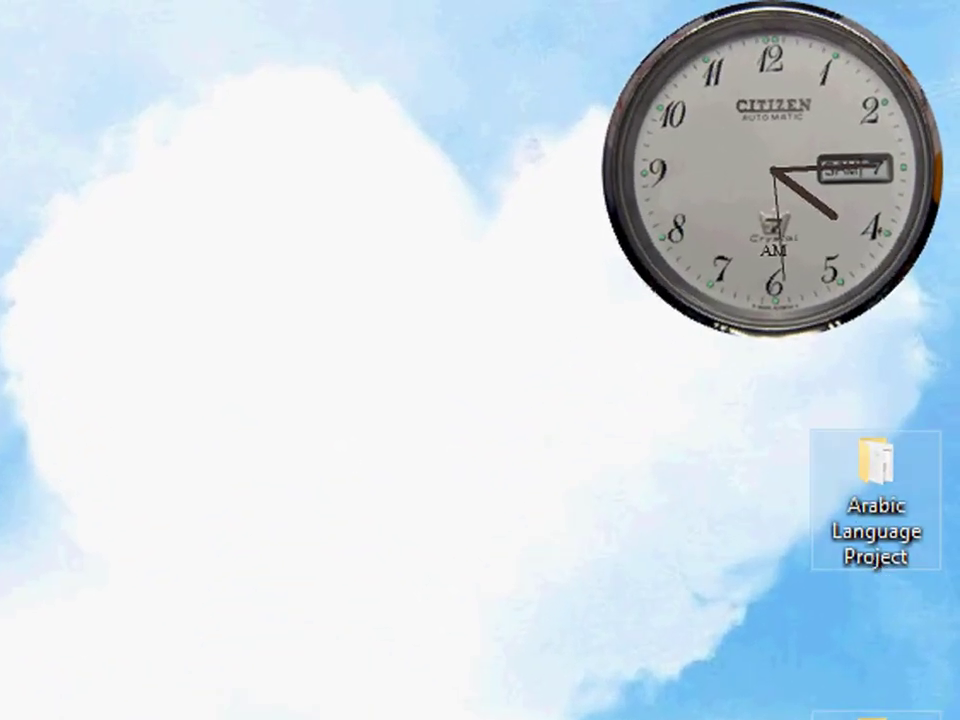
click(874, 717)
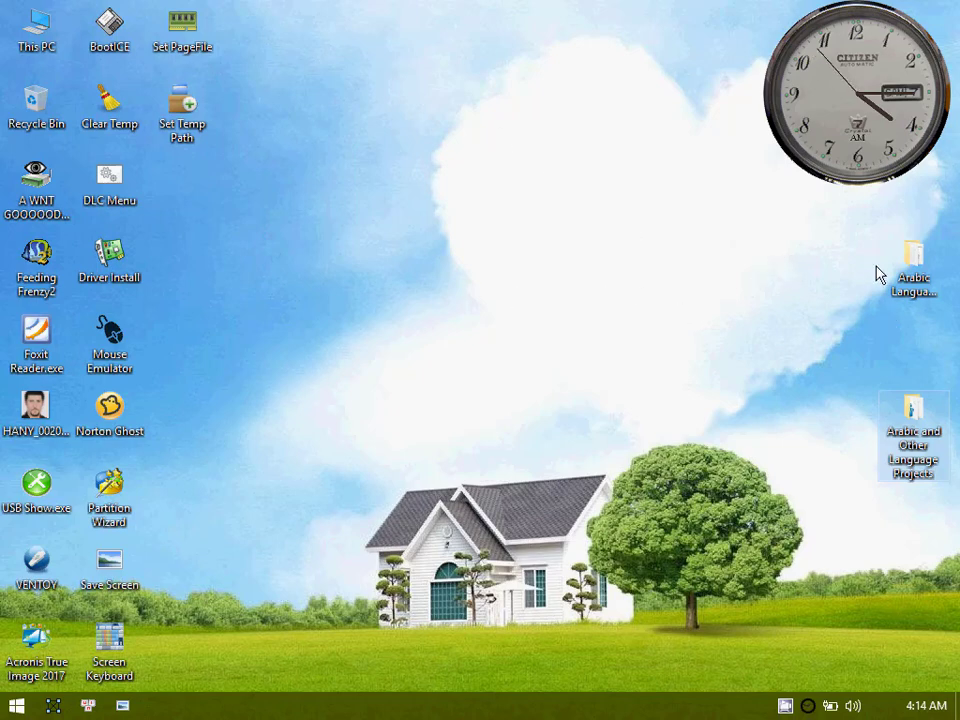
click(913, 283)
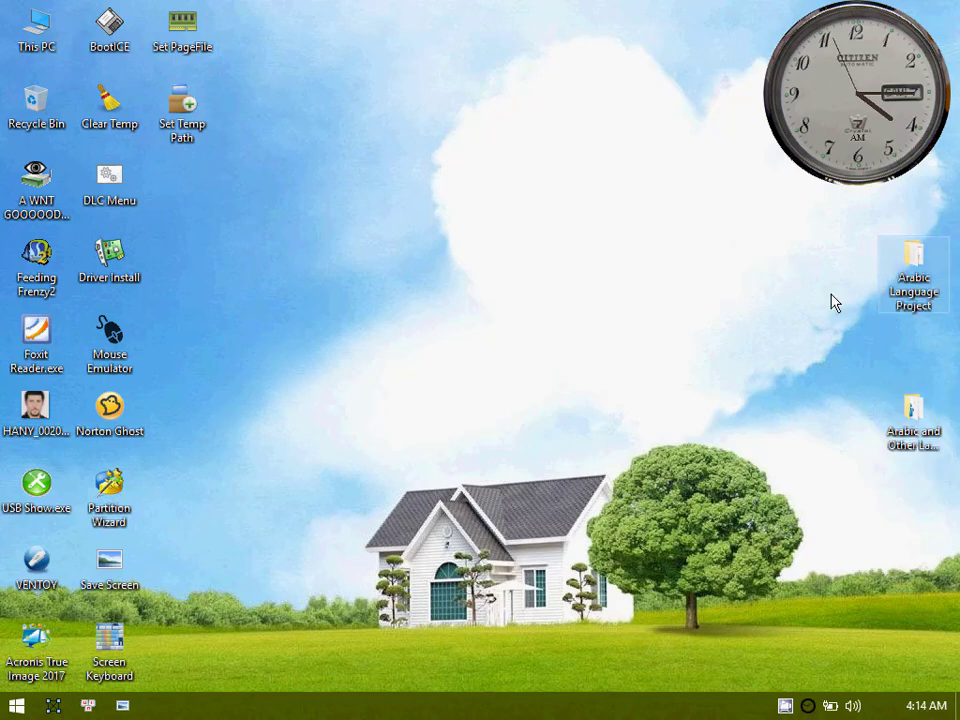
double_click(913, 265)
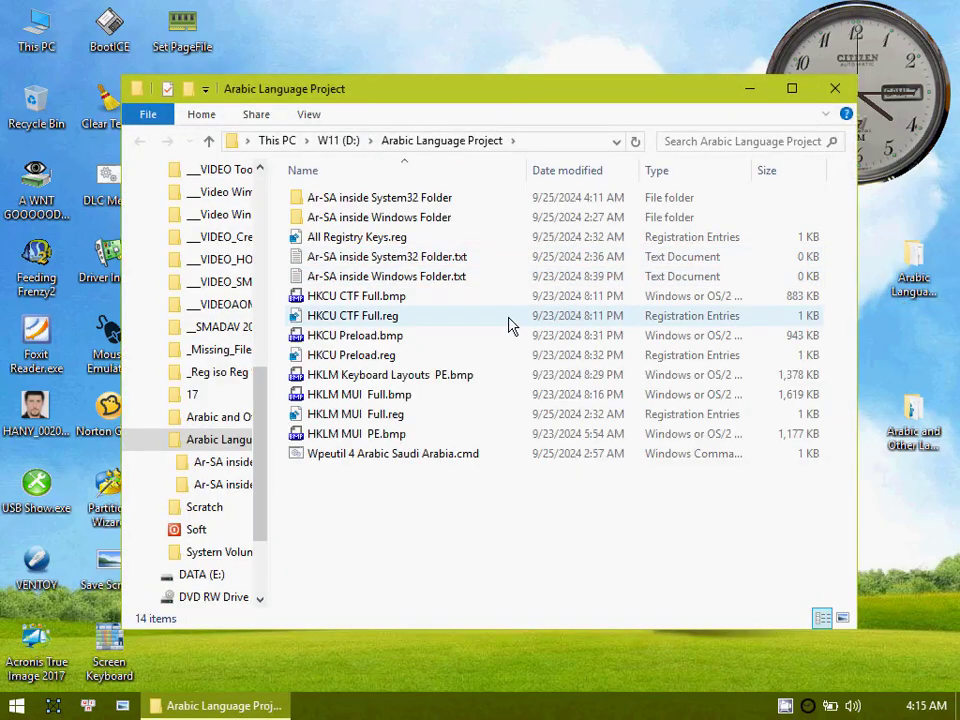
click(708, 171)
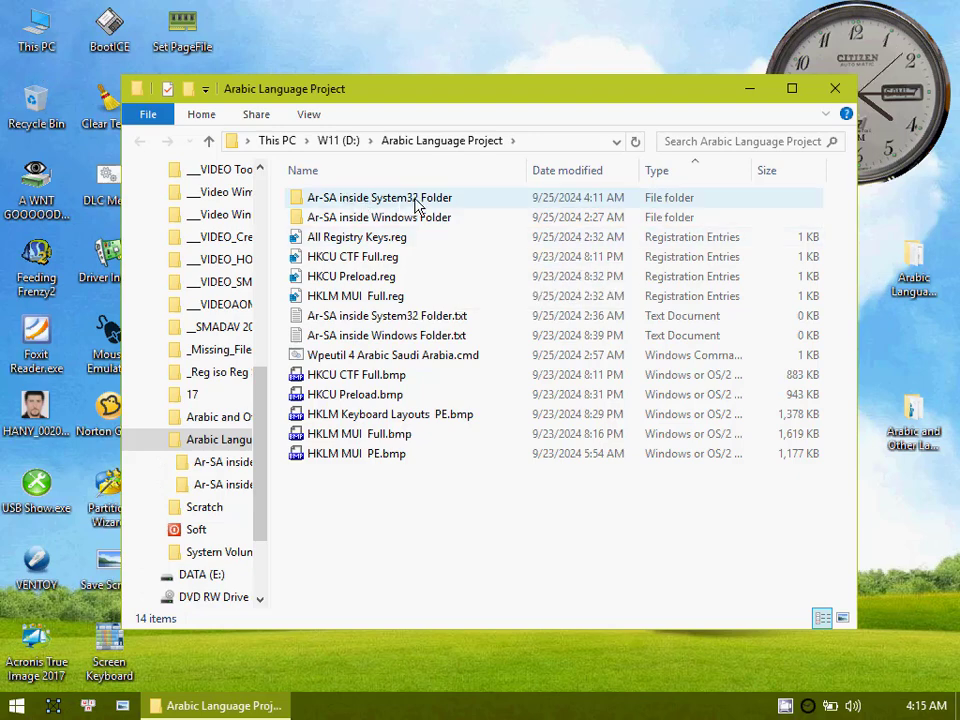
Step: Open the "Ar-SA inside Windows Folder" subfolder, and check the Boot (X:) drive in a separate This PC window, closing it again
click(389, 220)
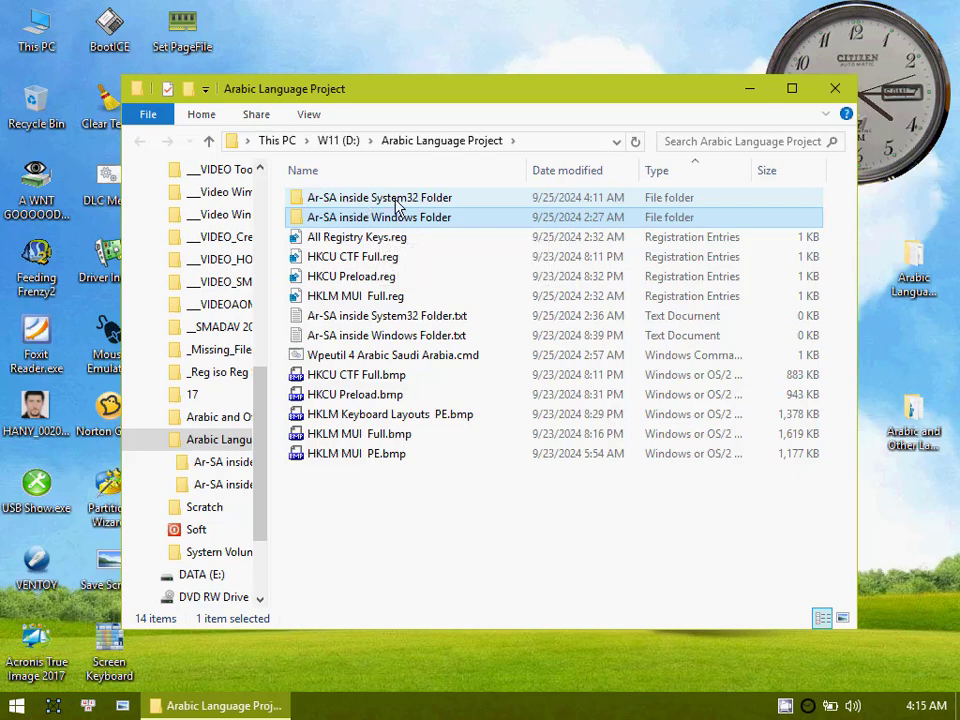
double_click(395, 226)
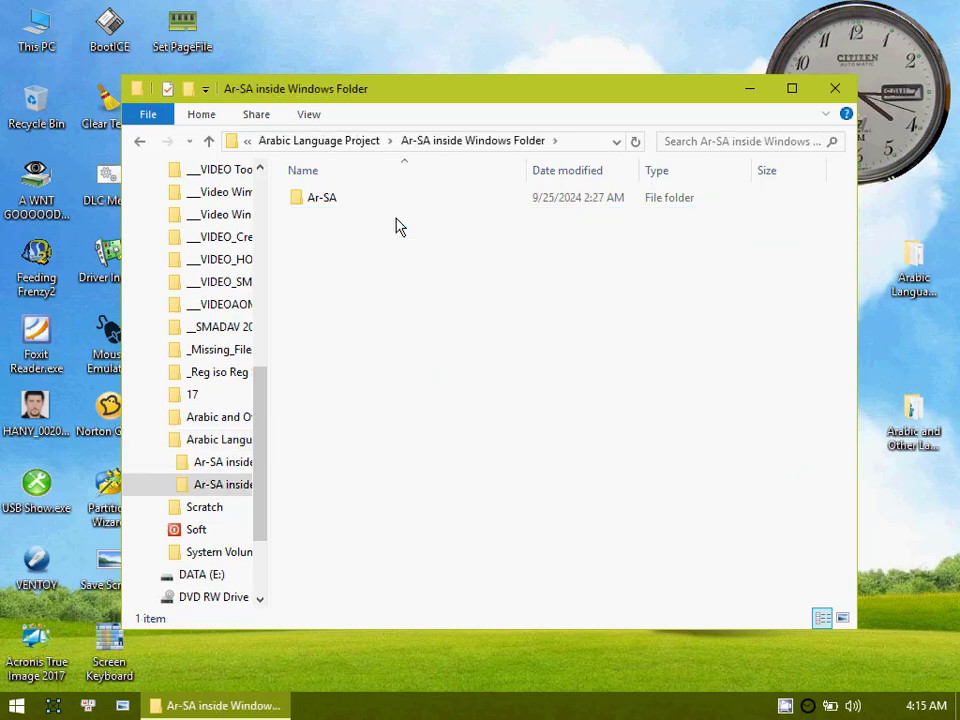
double_click(36, 28)
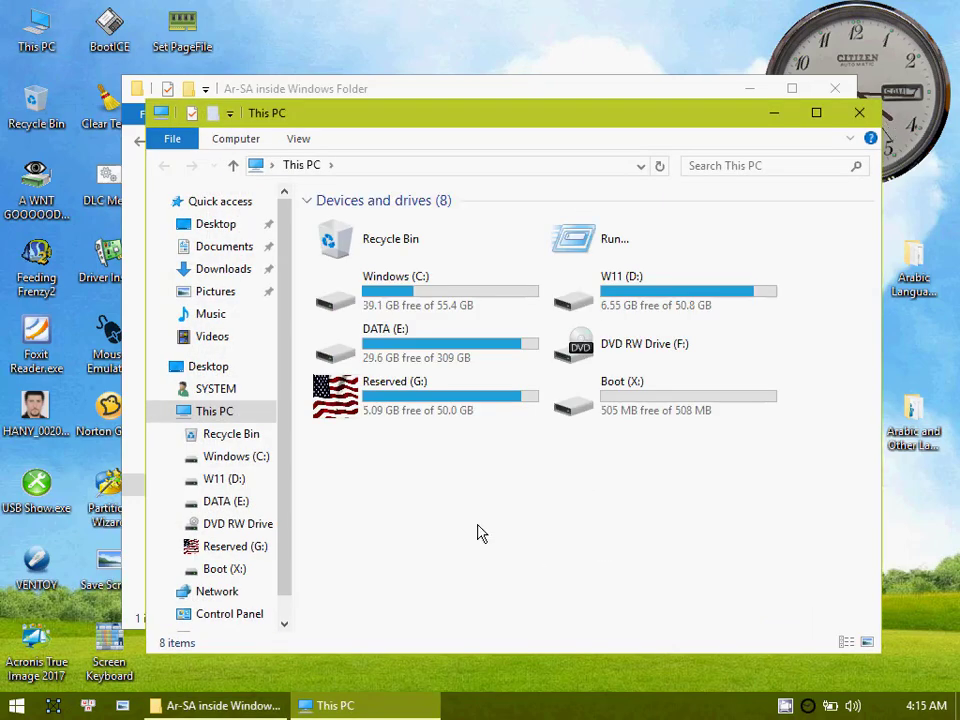
click(590, 405)
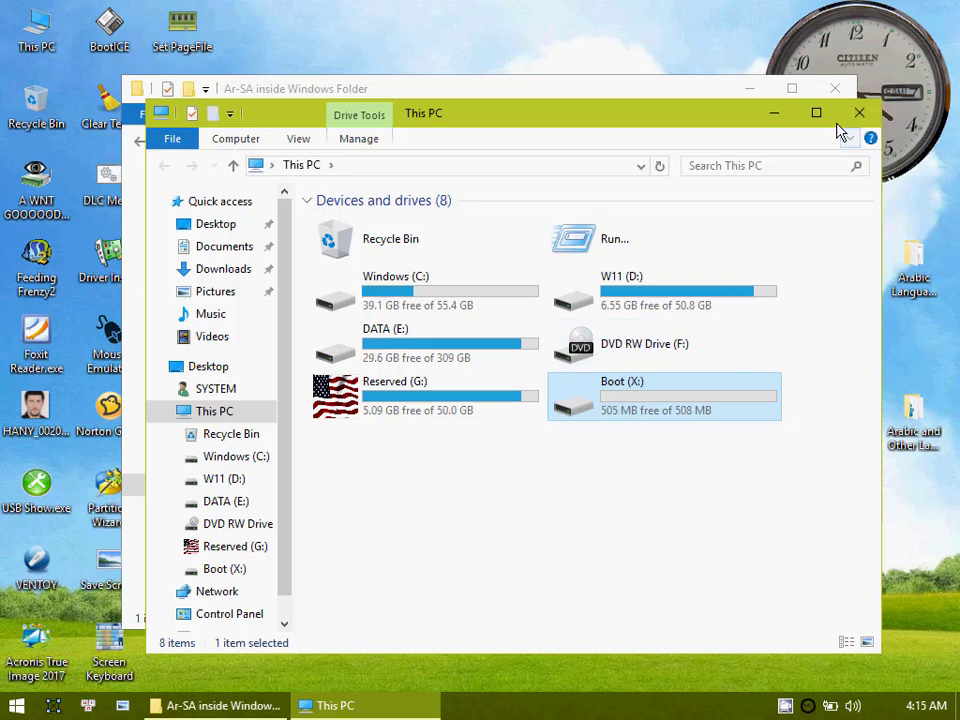
click(859, 112)
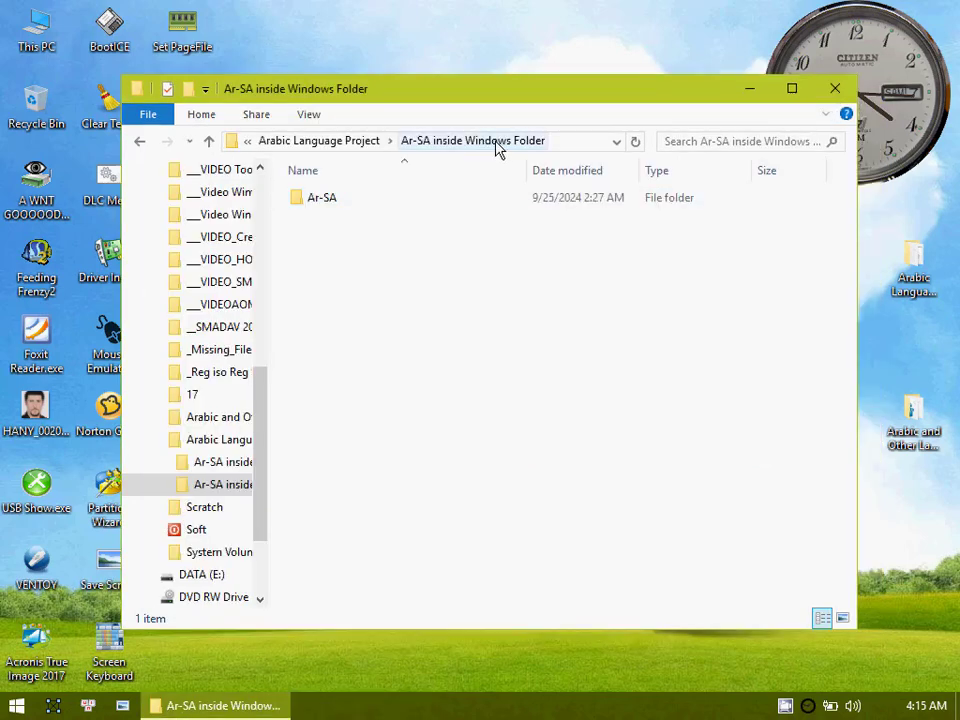
Step: Copy the Ar-SA folder into the Windows folder on the Boot (X:) drive
click(336, 200)
right_click(336, 204)
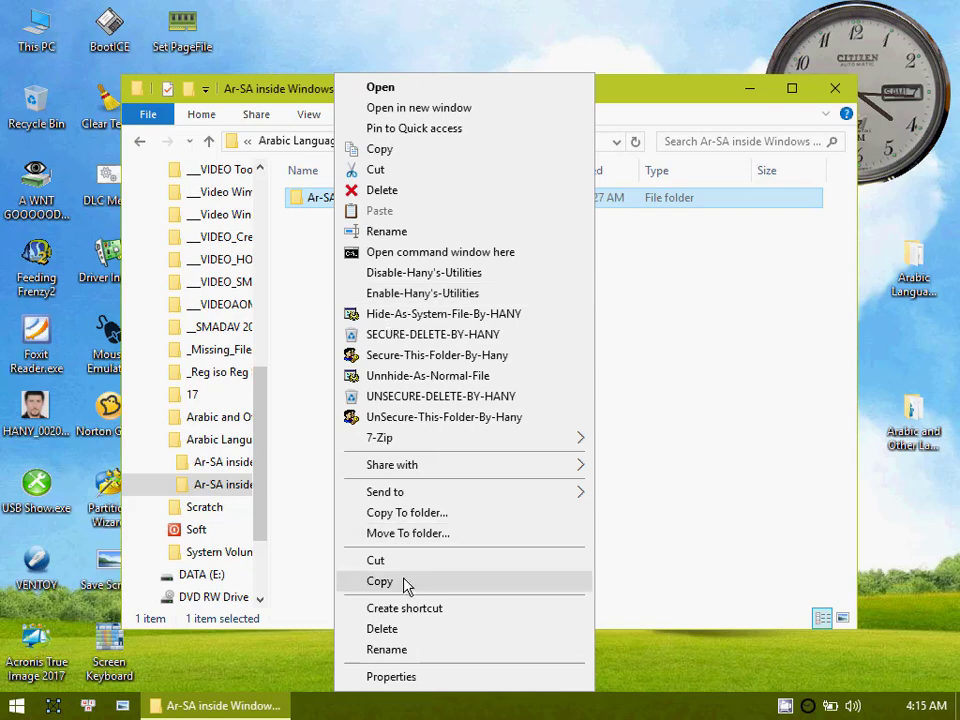
click(405, 514)
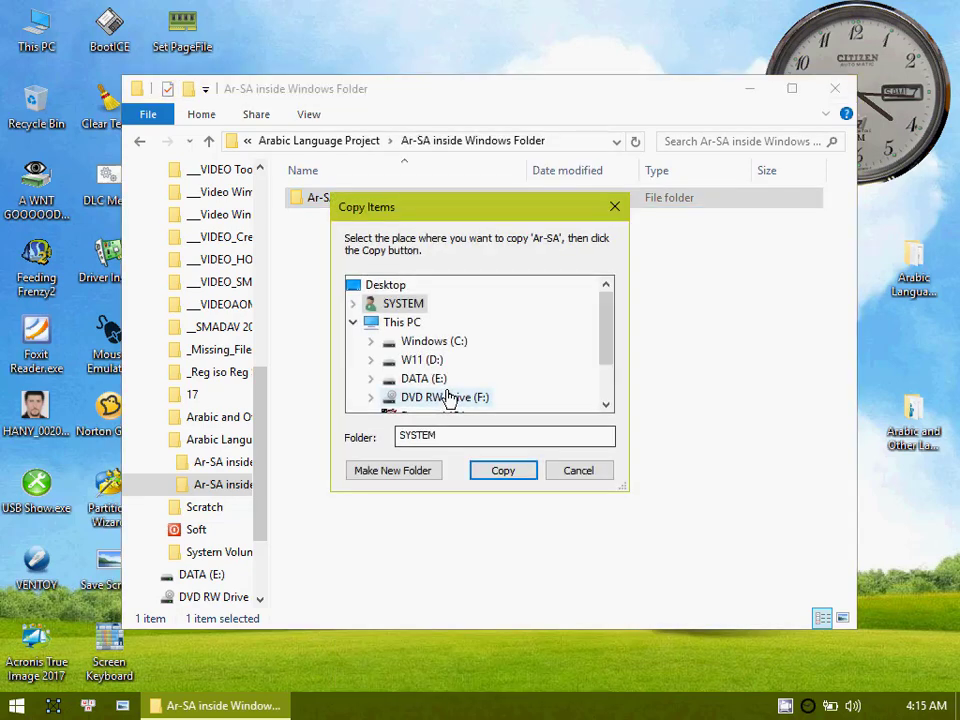
scroll(598, 399, down, 1)
click(435, 379)
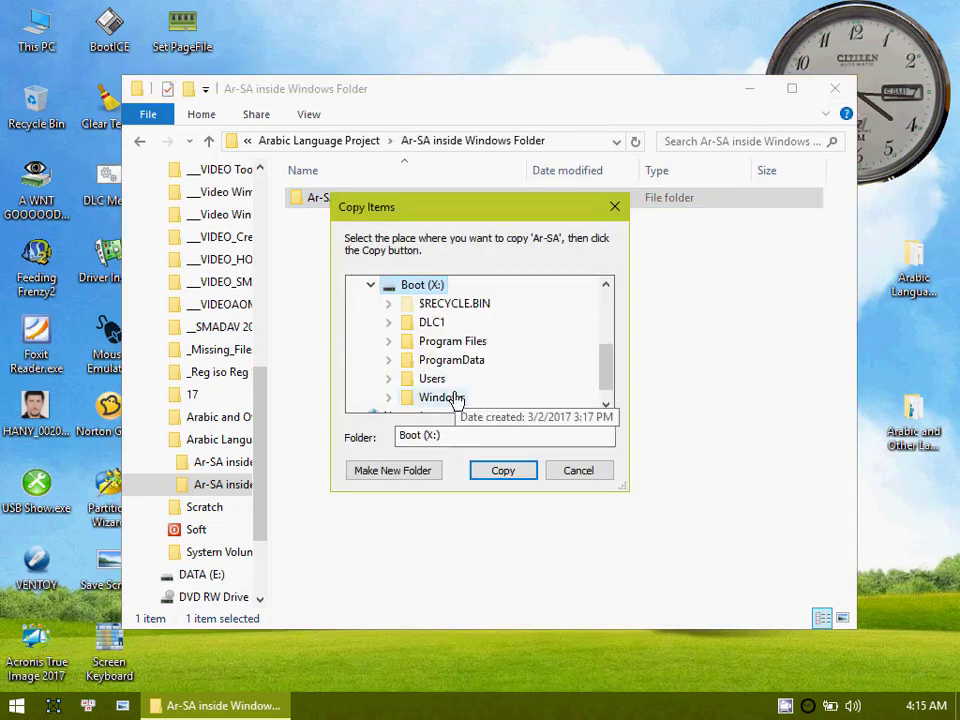
click(456, 394)
click(501, 471)
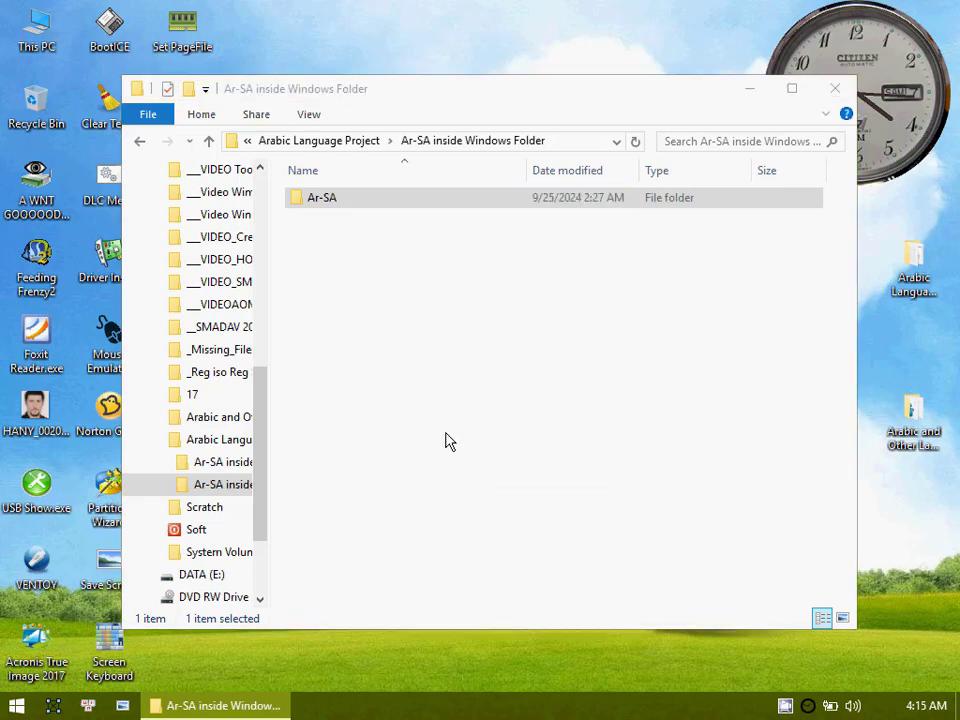
Step: Return to Arabic Language Project, open "Ar-SA inside System32 Folder", and inspect its ar-SA folder and KBDUS.DLL file
click(208, 141)
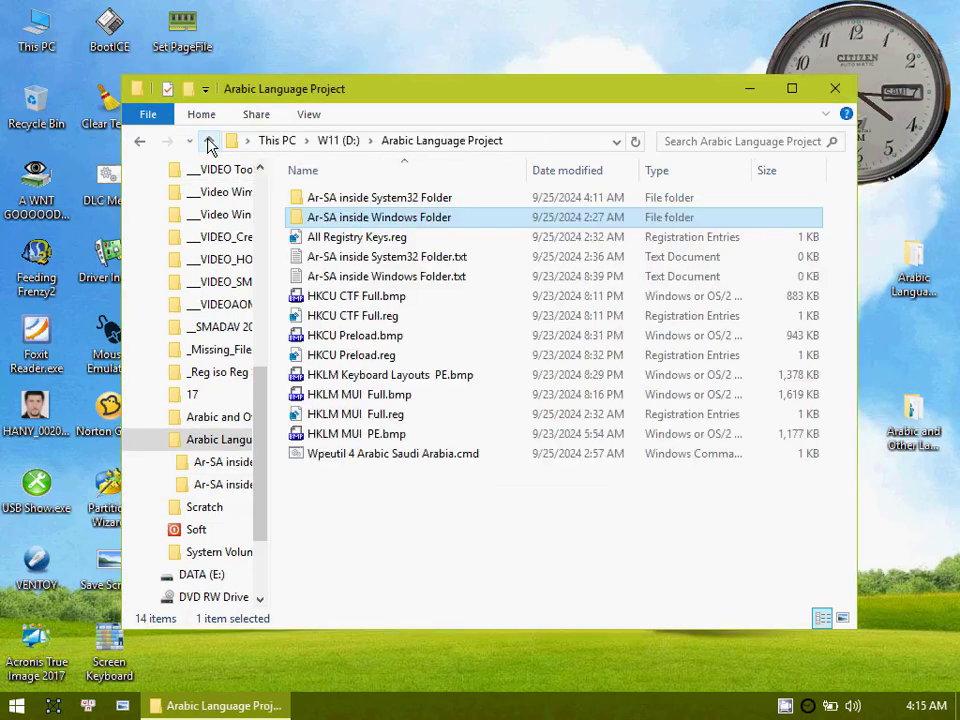
click(360, 205)
double_click(360, 205)
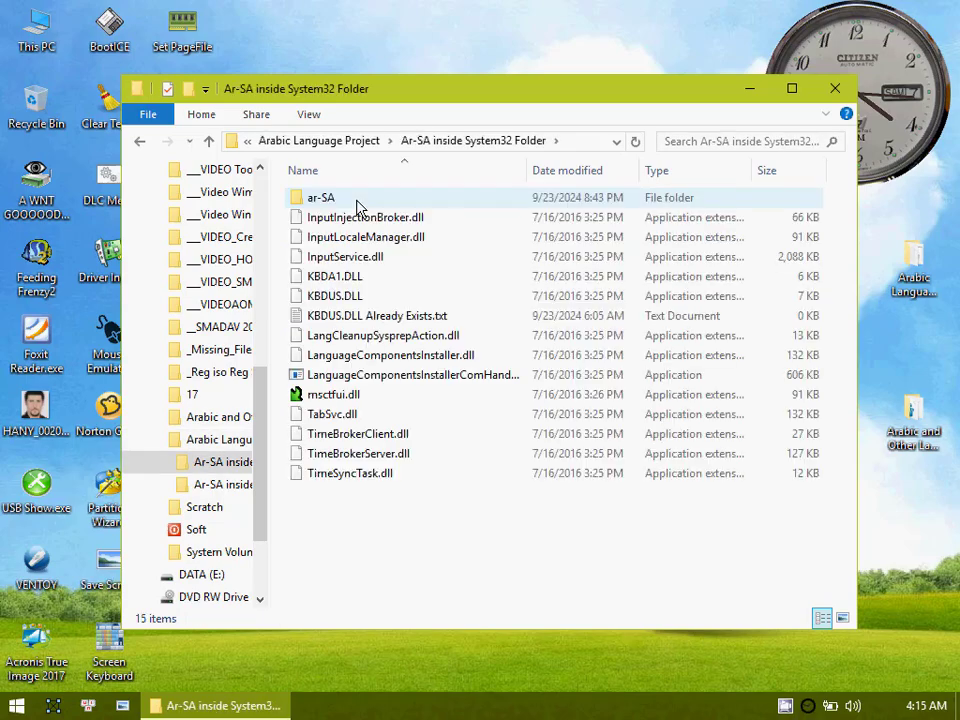
click(320, 200)
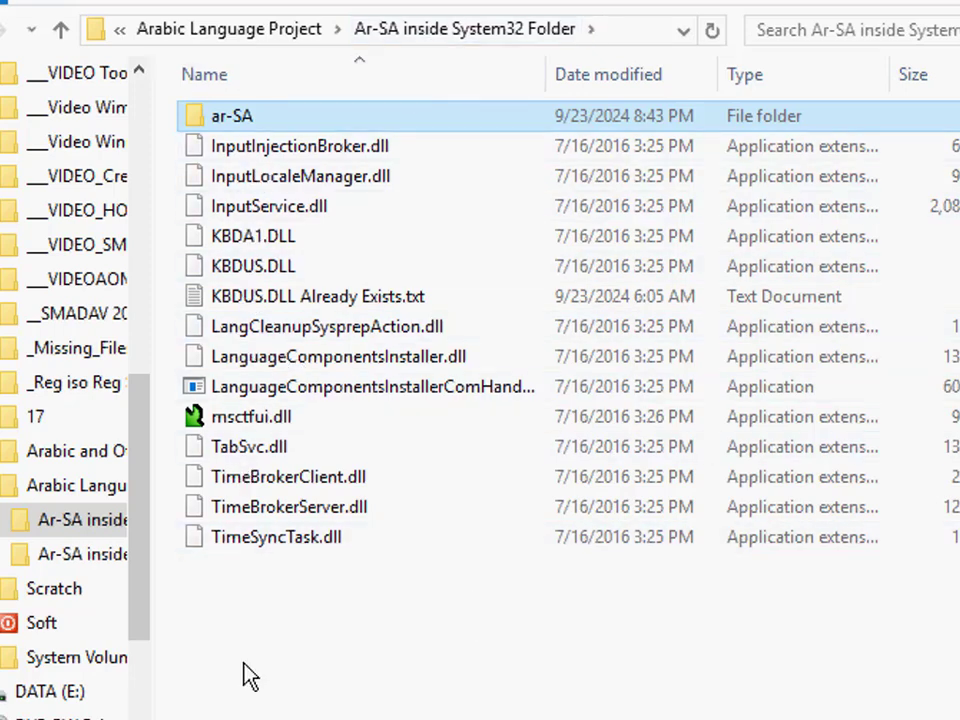
mouse_move(229, 248)
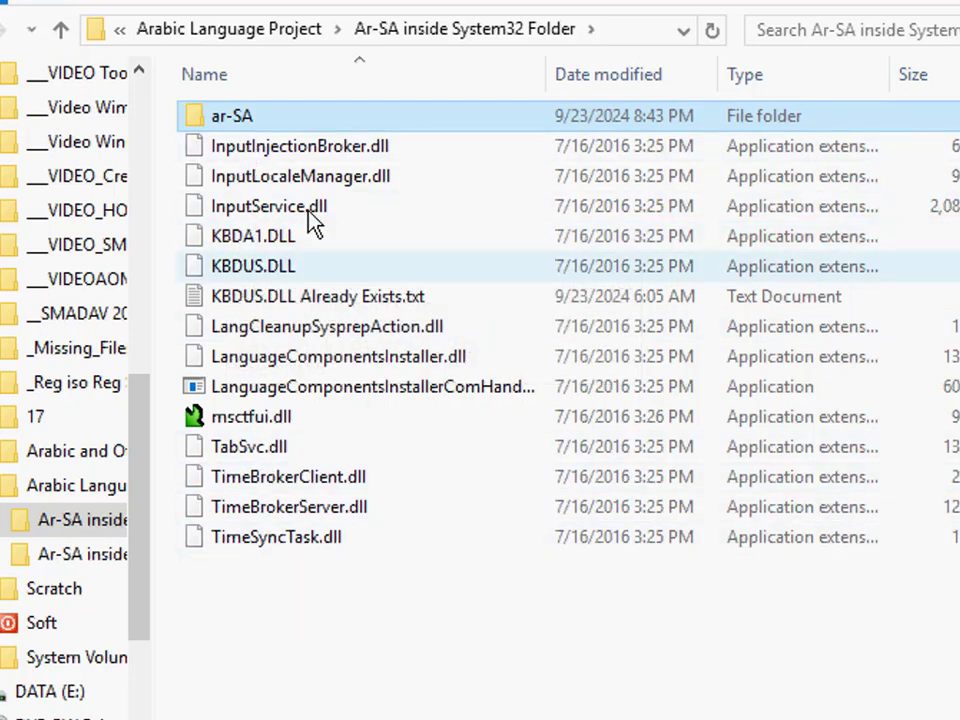
click(232, 266)
mouse_move(238, 271)
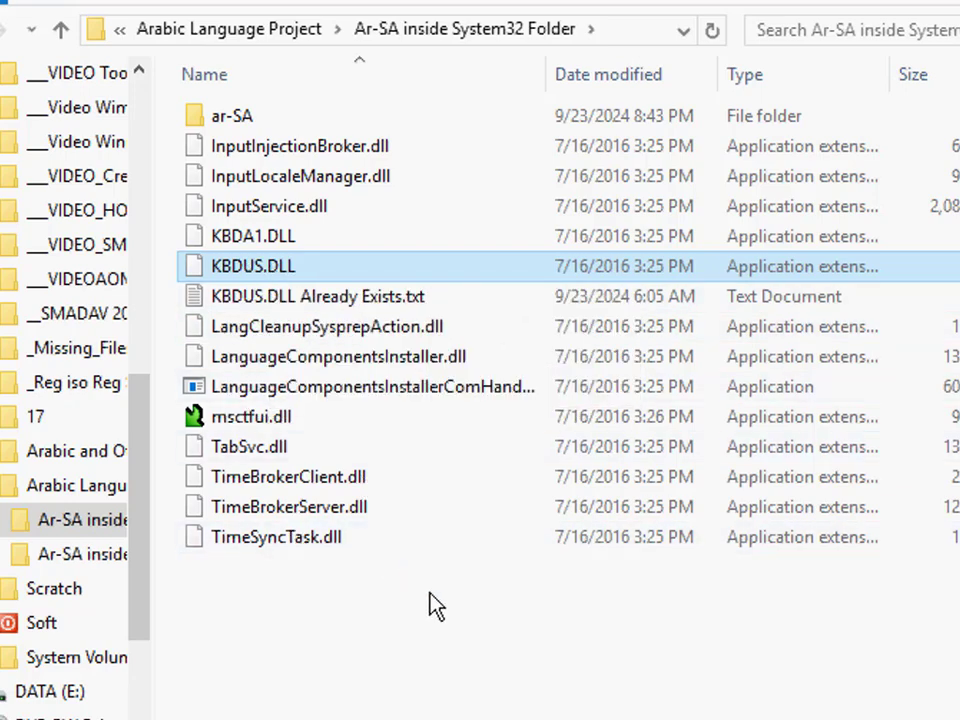
Step: Copy everything in the folder except KBDUS.DLL into Windows\System32 on the Boot (X:) drive
key(ctrl+a)
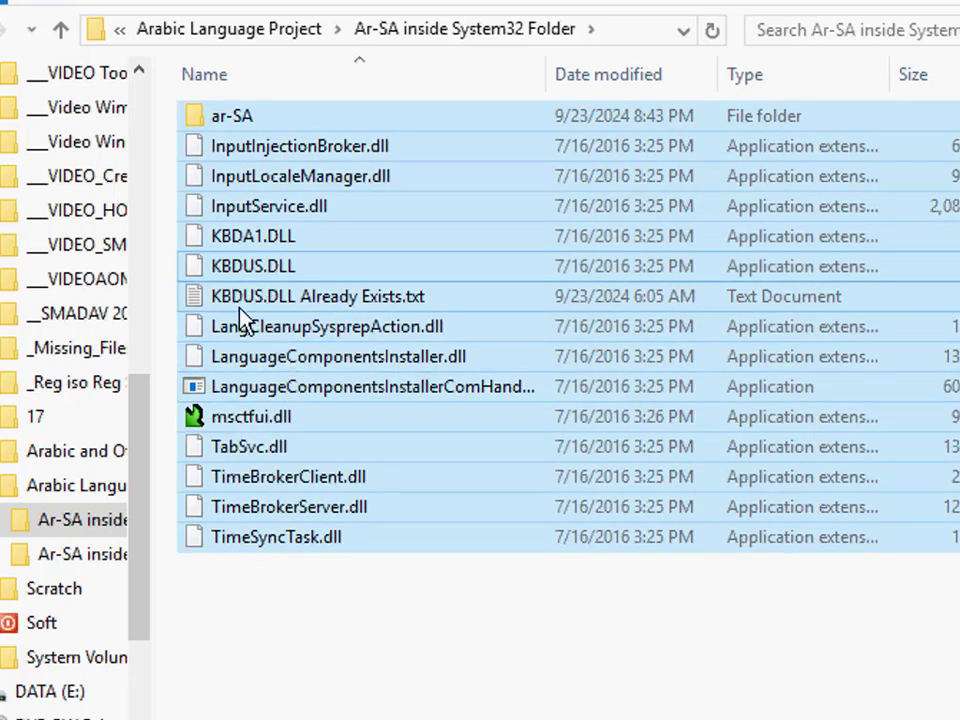
ctrl+click(252, 268)
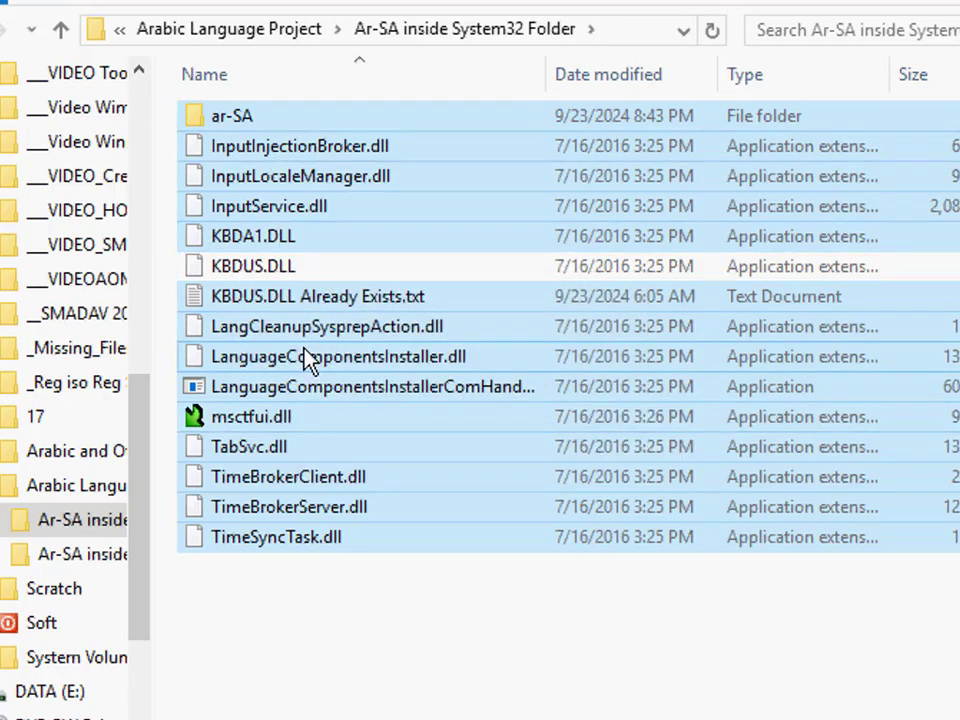
right_click(306, 360)
click(414, 599)
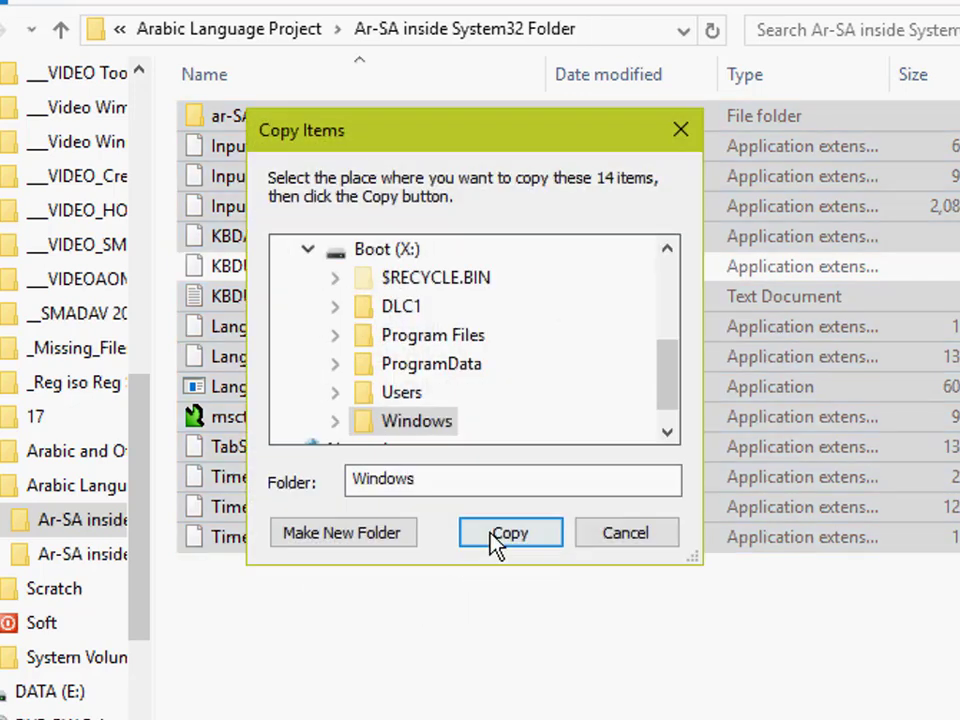
click(420, 422)
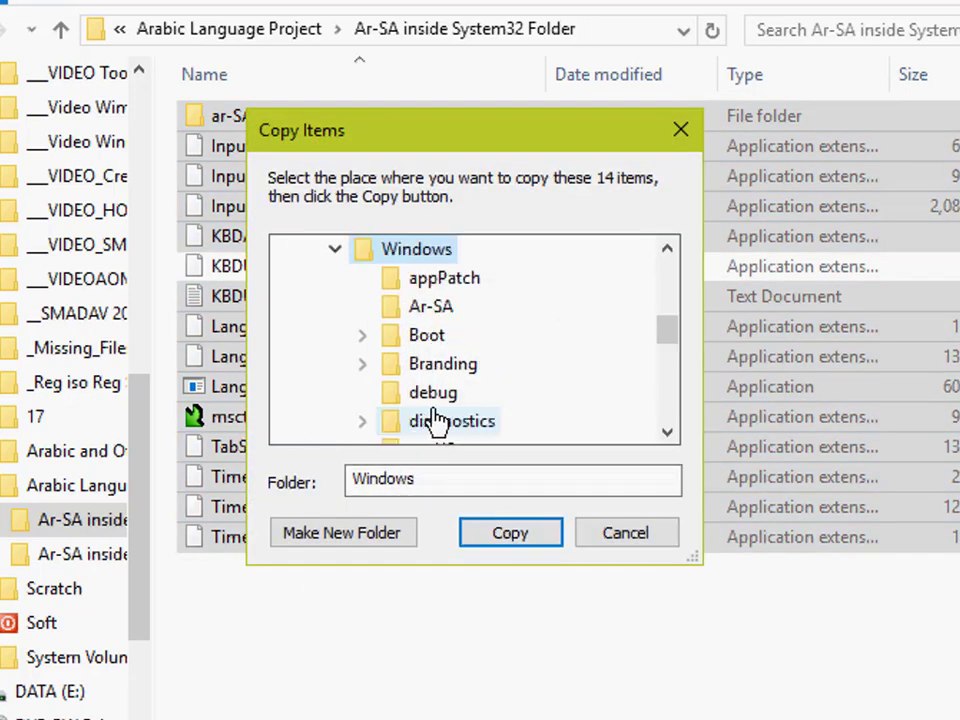
scroll(430, 400, down, 10)
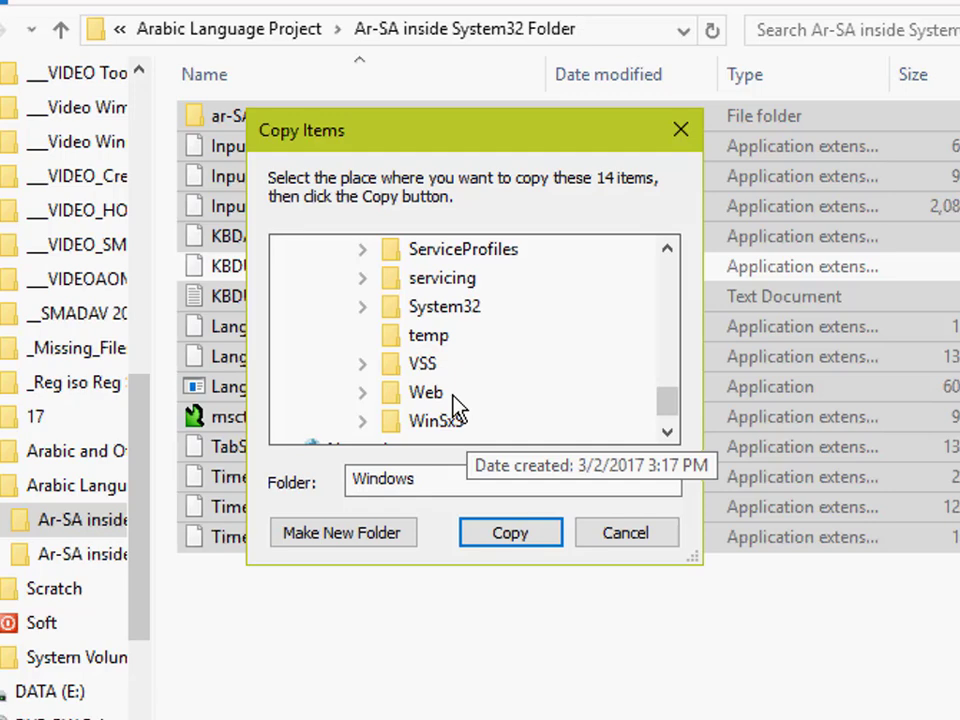
click(450, 306)
click(512, 534)
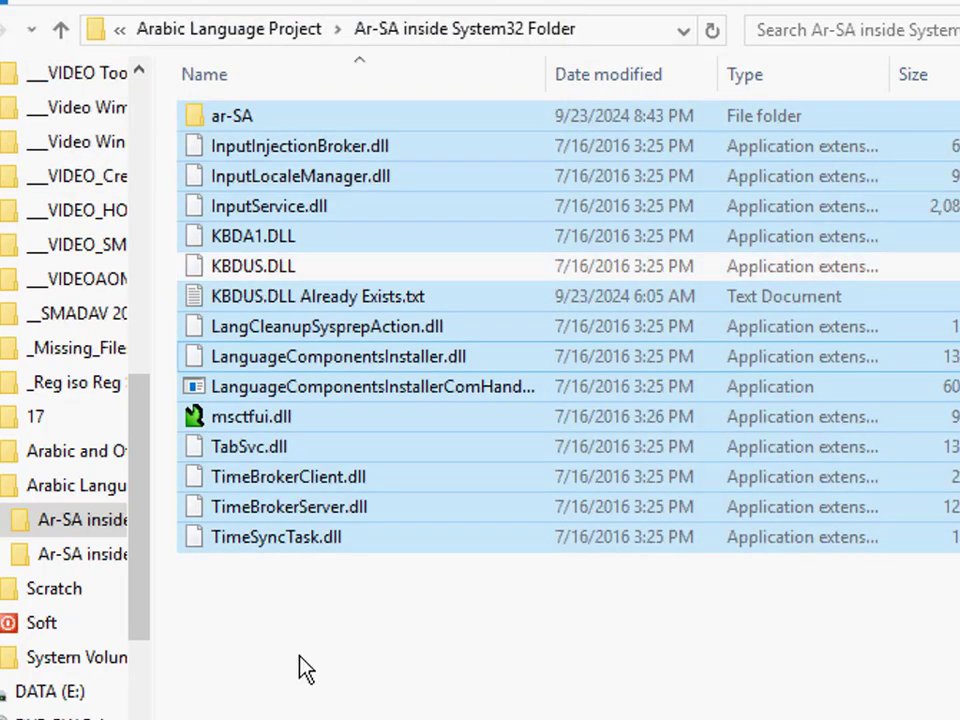
Step: Copy KBDUS.DLL on its own into Windows\System32 on the Boot (X:) drive, replacing the existing file
click(306, 669)
click(266, 268)
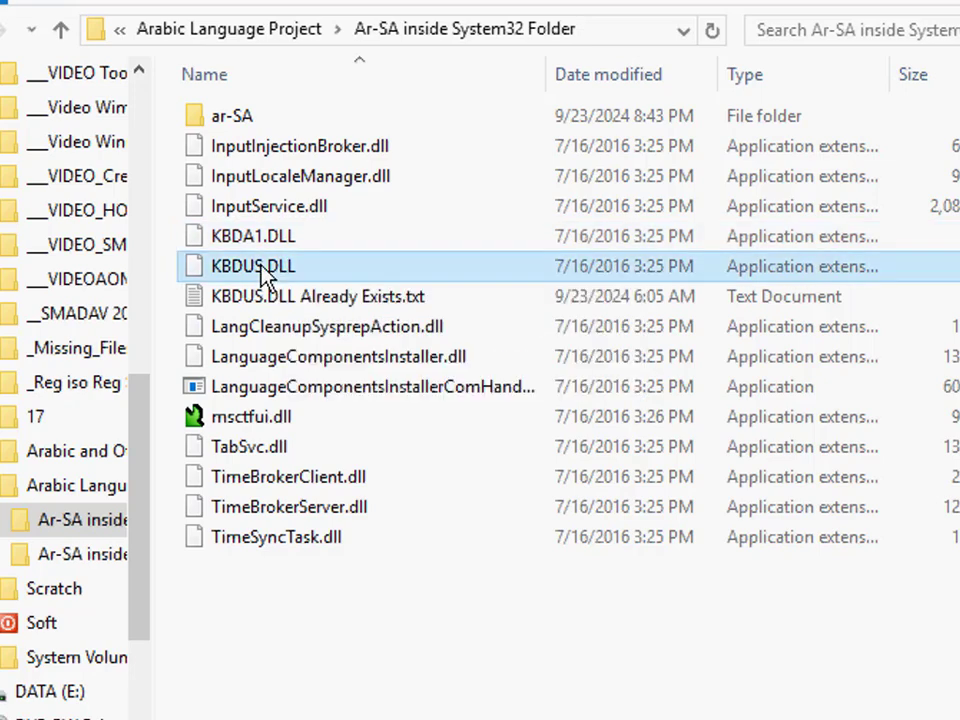
right_click(262, 266)
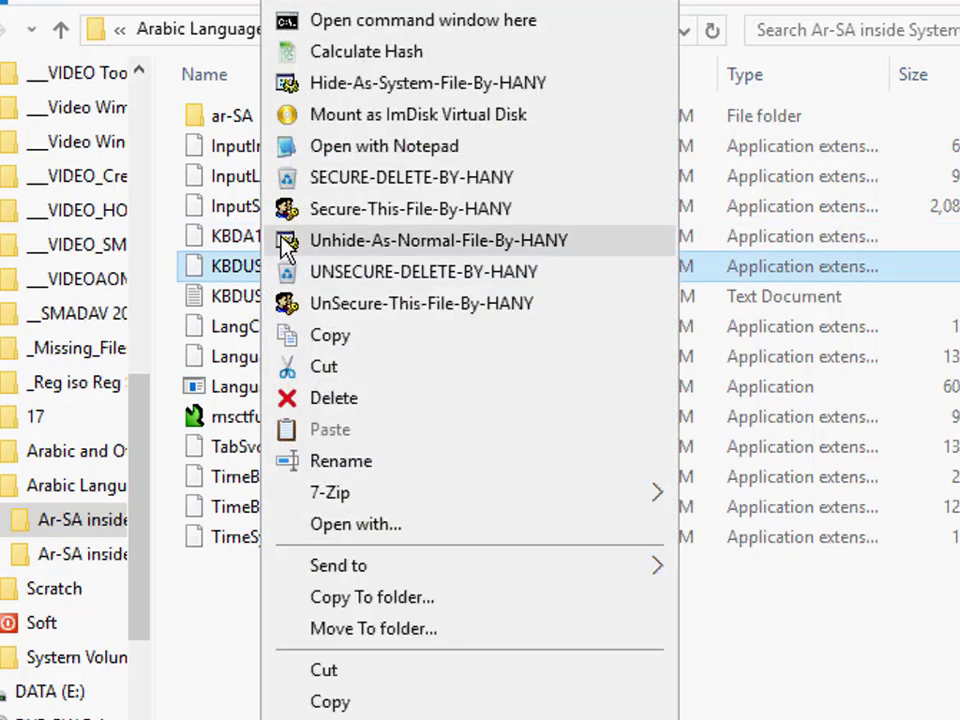
click(372, 605)
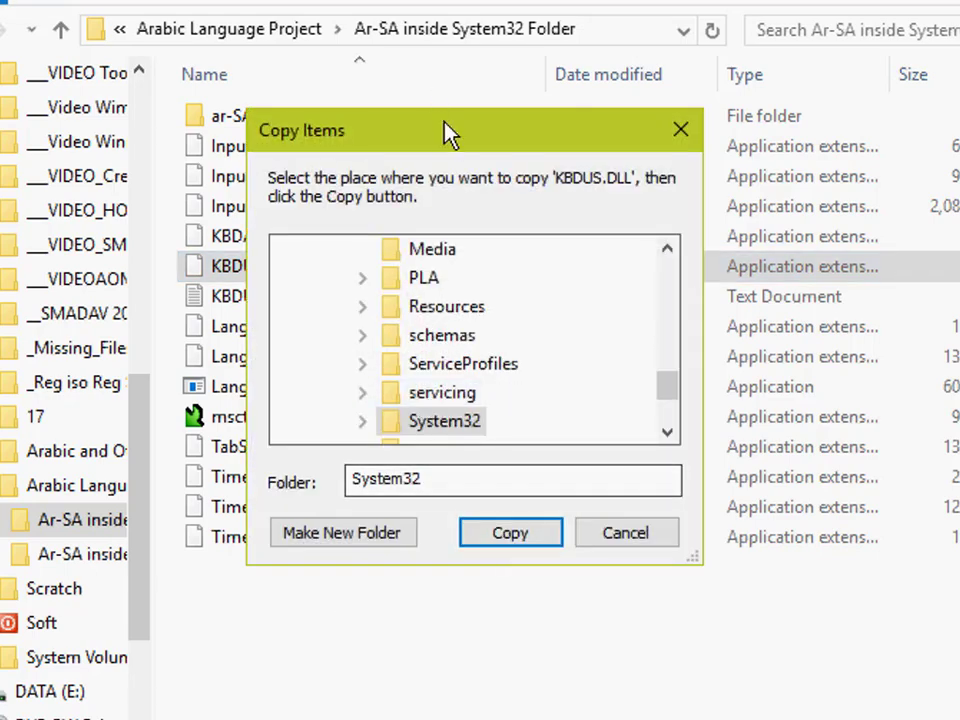
drag(450, 133, 637, 108)
click(720, 516)
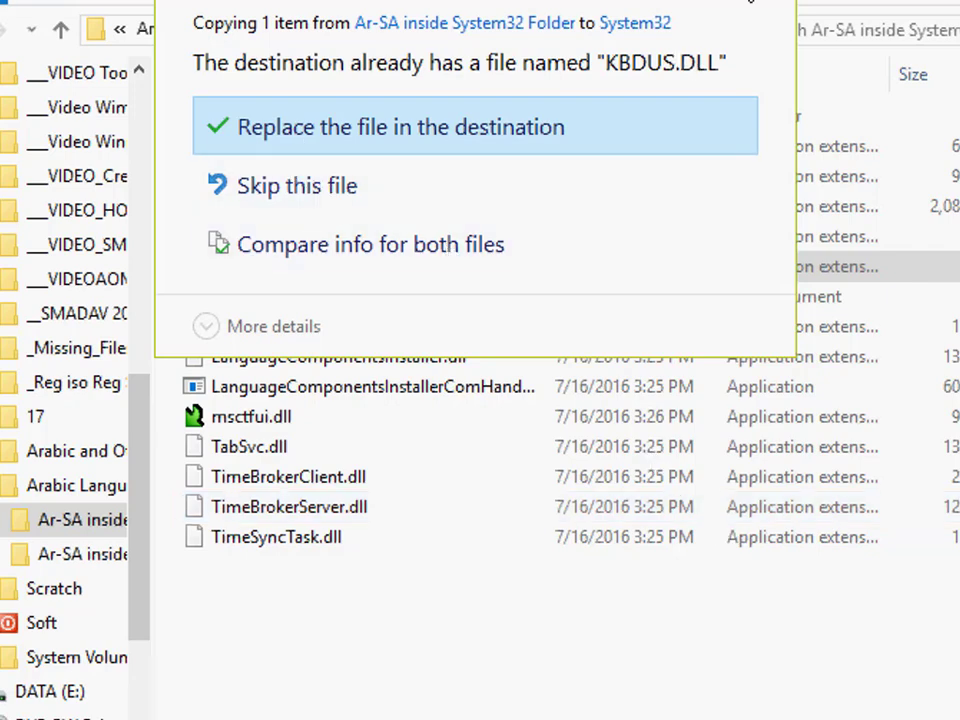
key(Return)
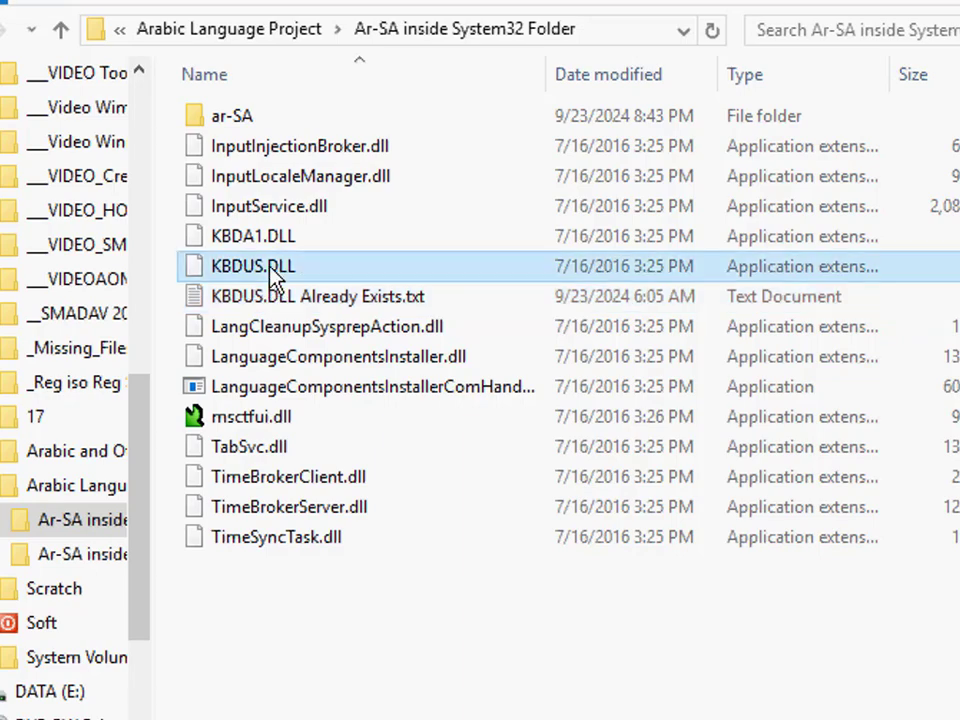
Step: Permanently delete KBDUS.DLL from the "Ar-SA inside System32 Folder" project folder
key(shift+Delete)
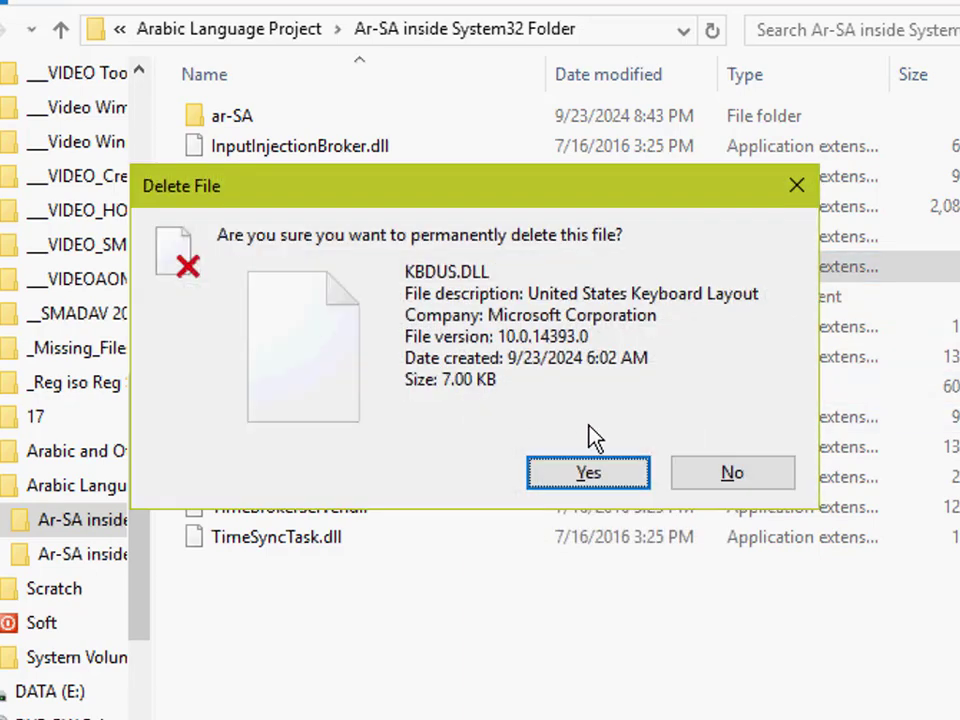
click(598, 483)
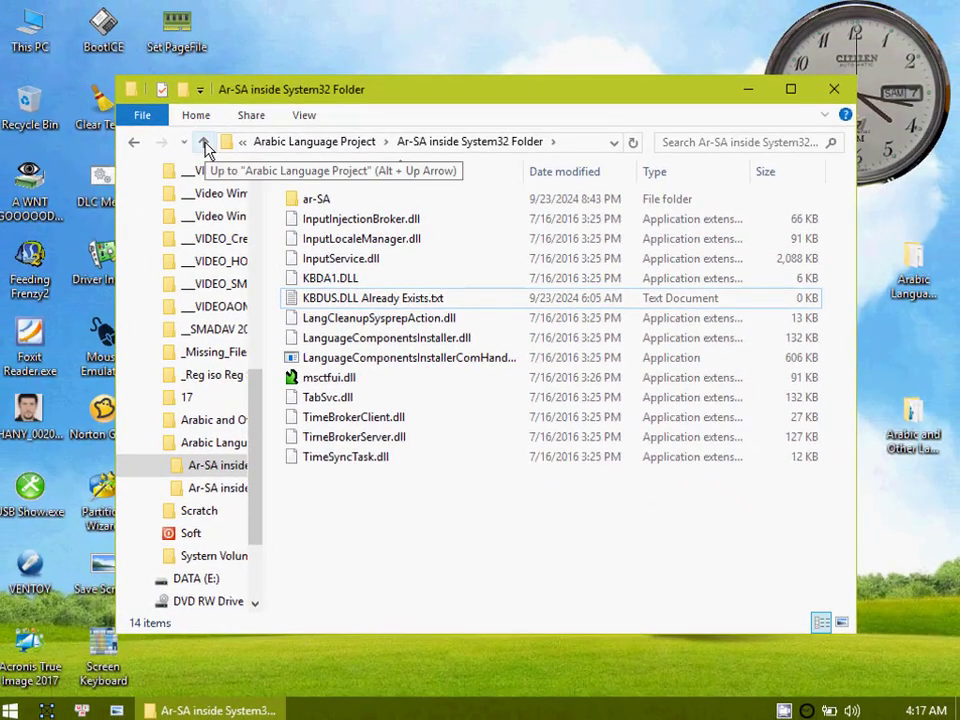
Step: Go back to the Arabic Language Project folder, select All Registry Keys.reg, and sort the contents by type
click(204, 144)
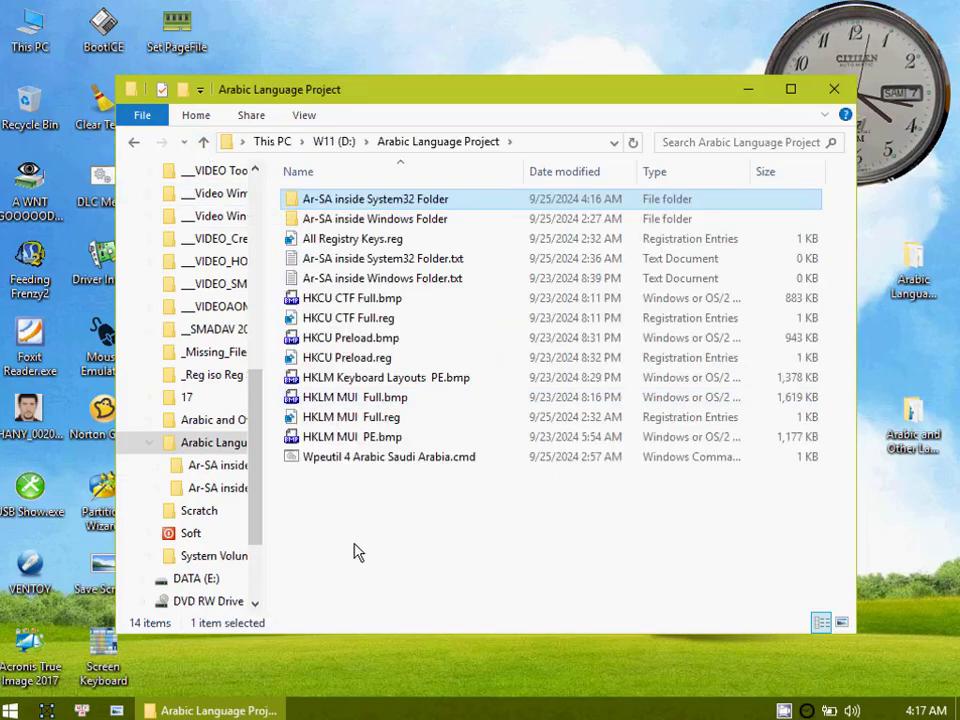
click(316, 243)
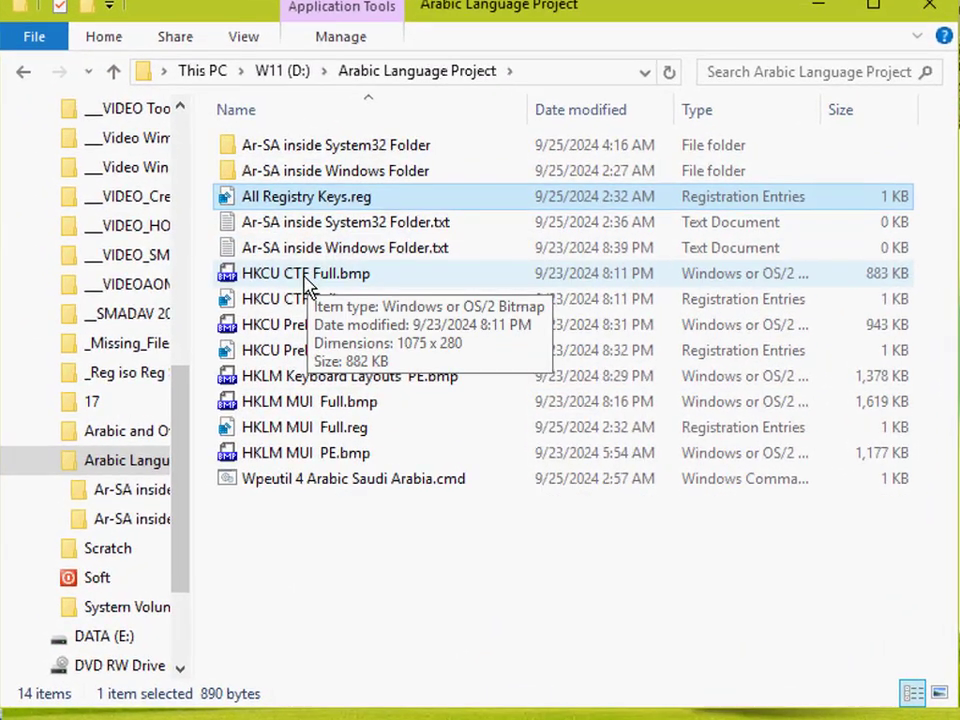
click(716, 112)
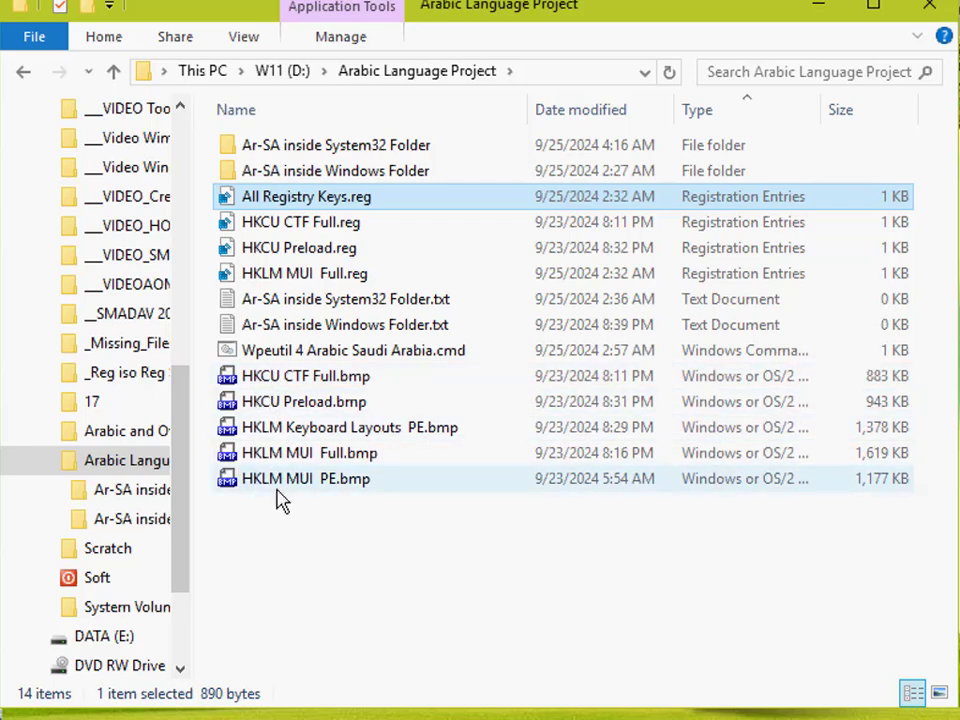
Step: Open the HKCU CTF Full.bmp reference picture, examine its registry values under CTF\SortOrder\Language, and close it
double_click(302, 385)
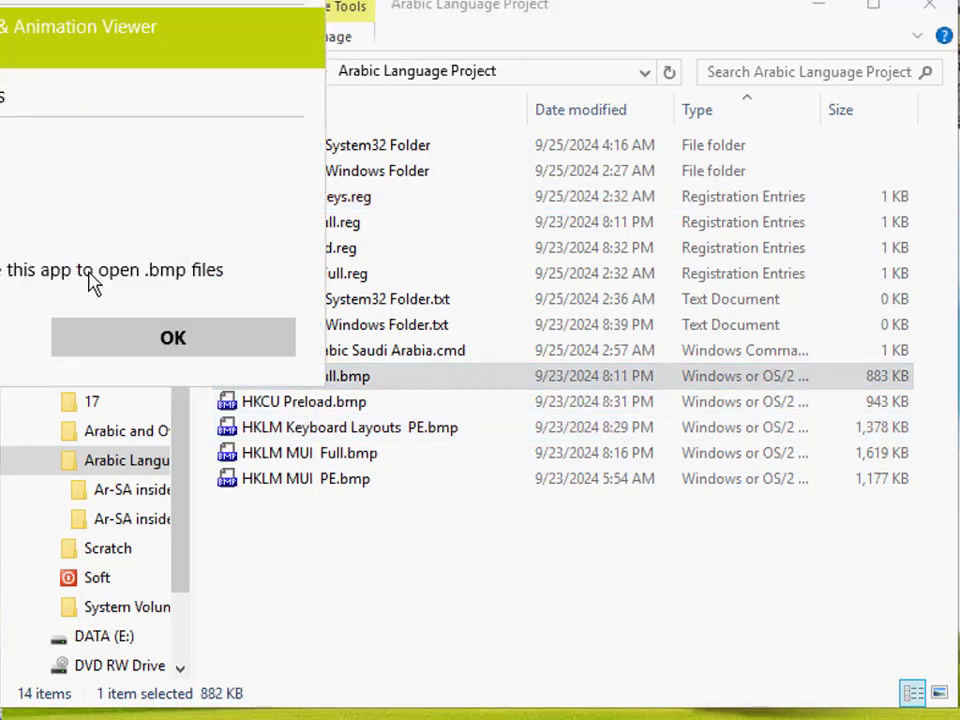
click(122, 332)
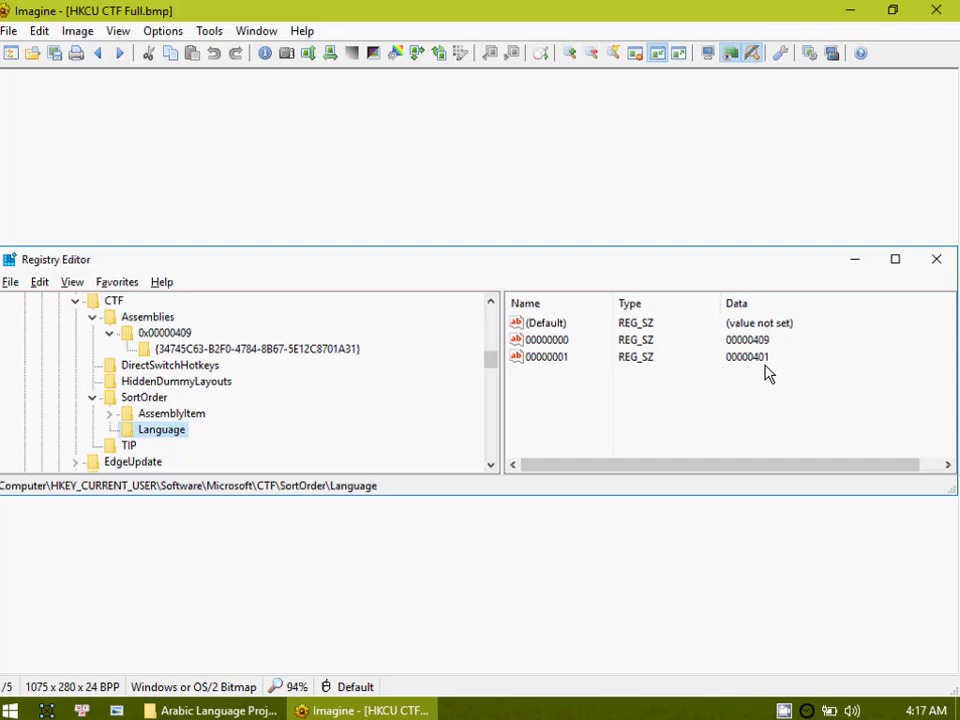
click(937, 15)
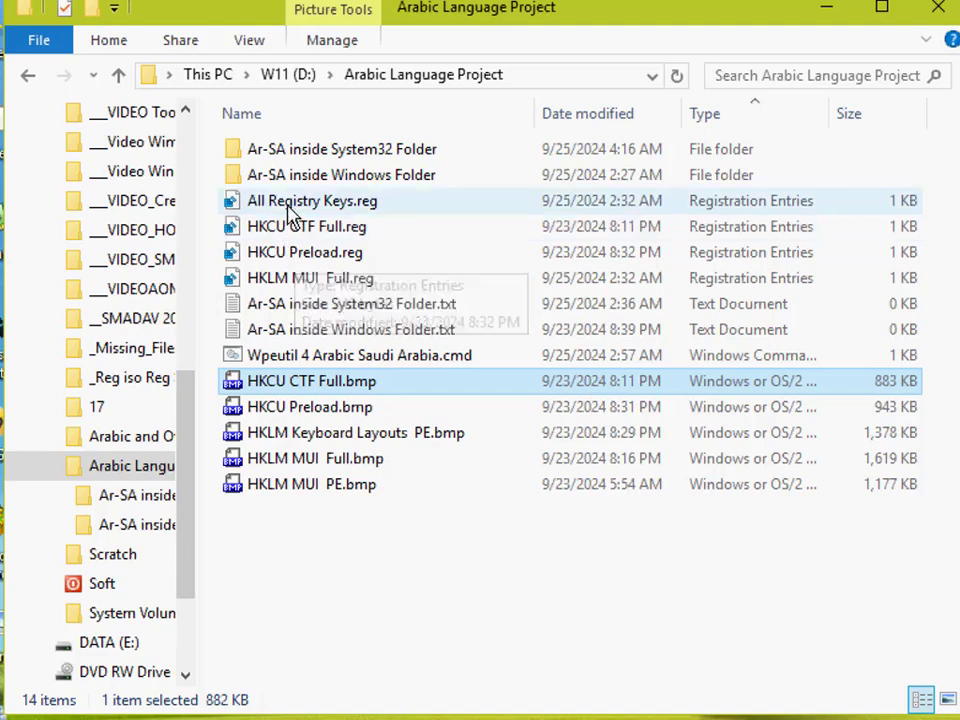
Step: Merge All Registry Keys.reg from the Arabic Language Project folder into the registry
click(290, 205)
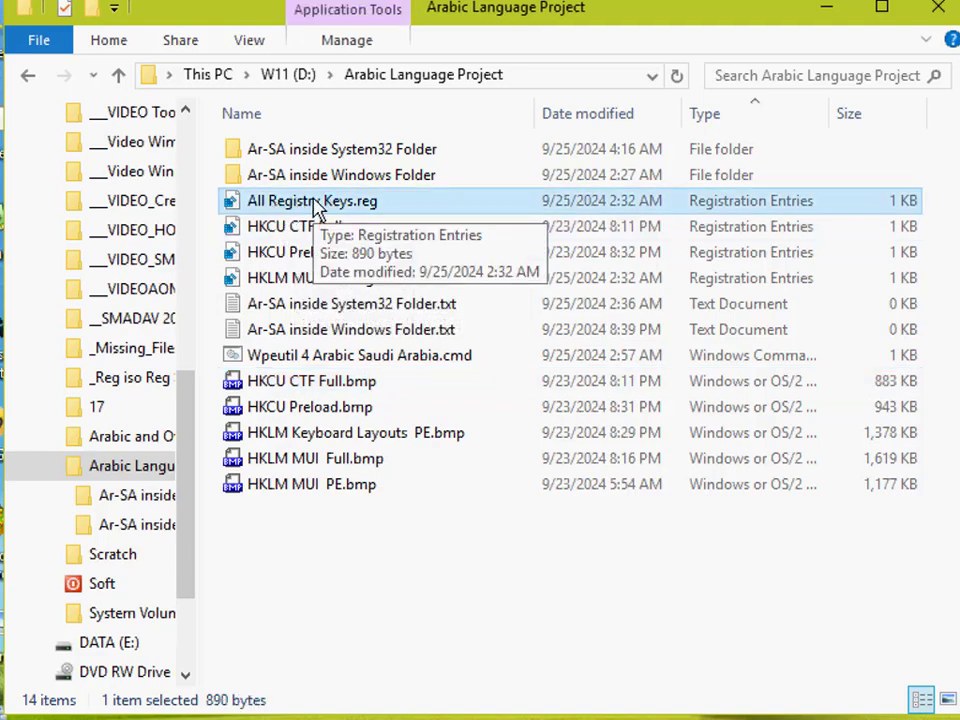
double_click(318, 205)
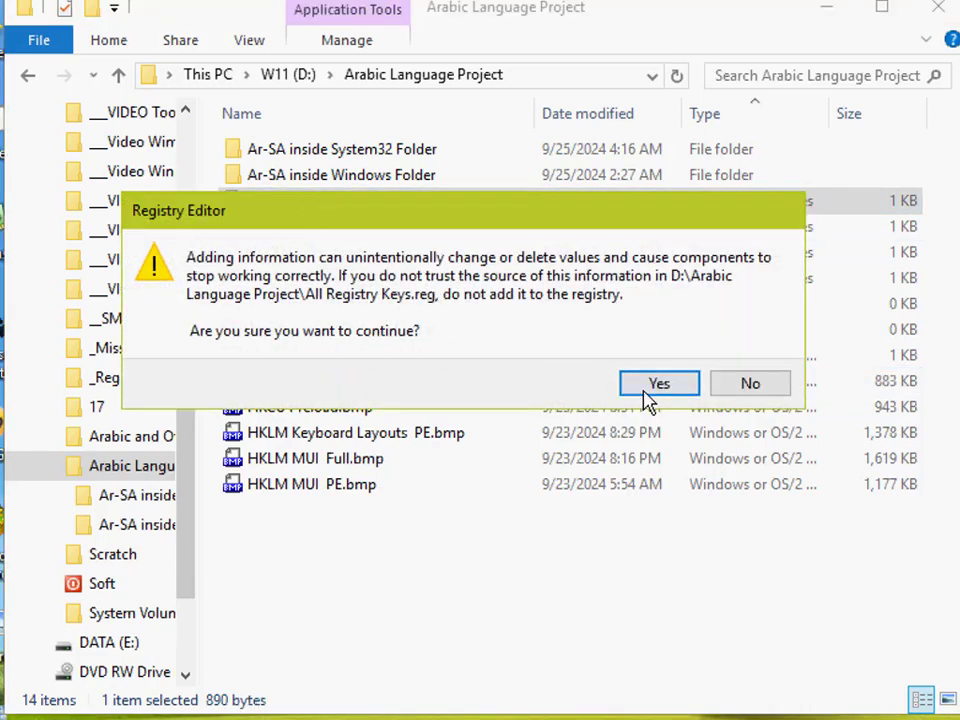
click(648, 383)
click(752, 360)
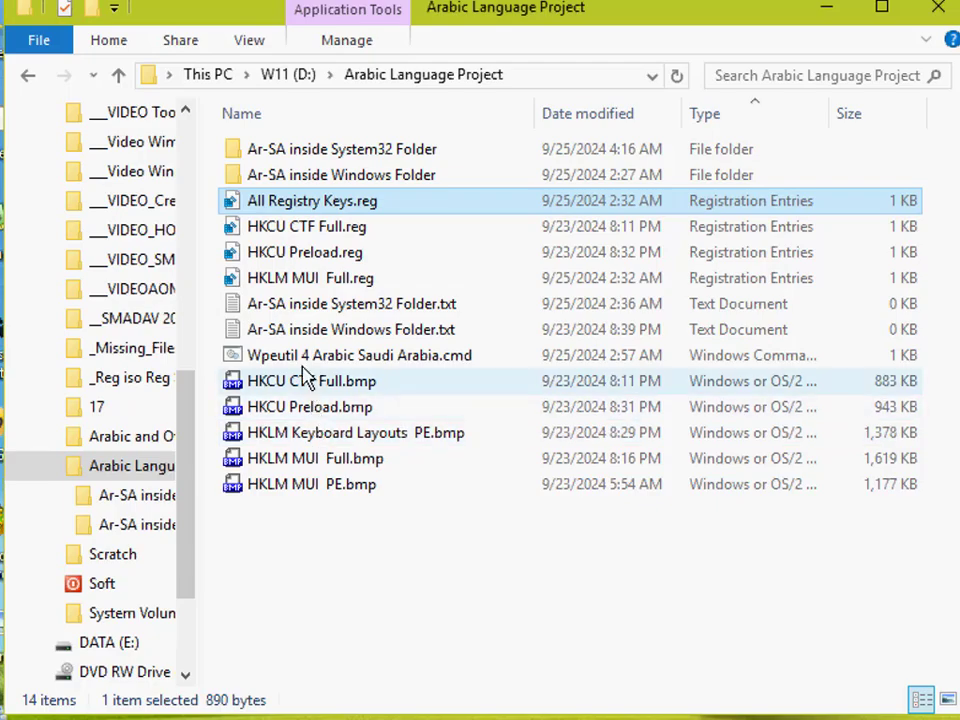
Step: Open Wpeutil 4 Arabic Saudi Arabia.cmd in Notepad2, review its keyboard layout command, and close it
click(300, 360)
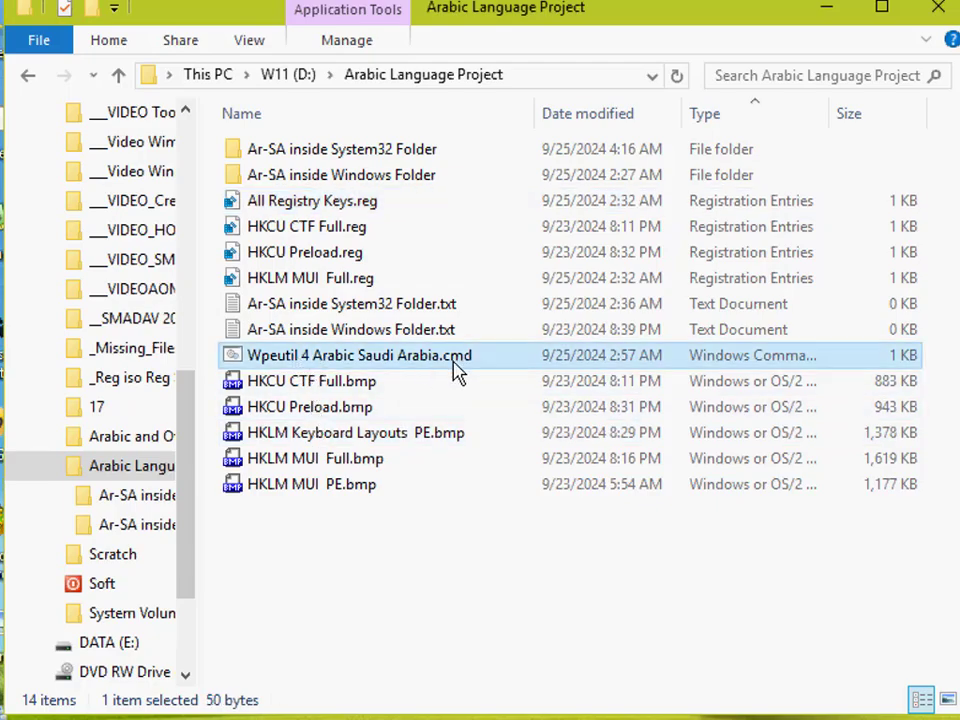
right_click(360, 362)
click(410, 14)
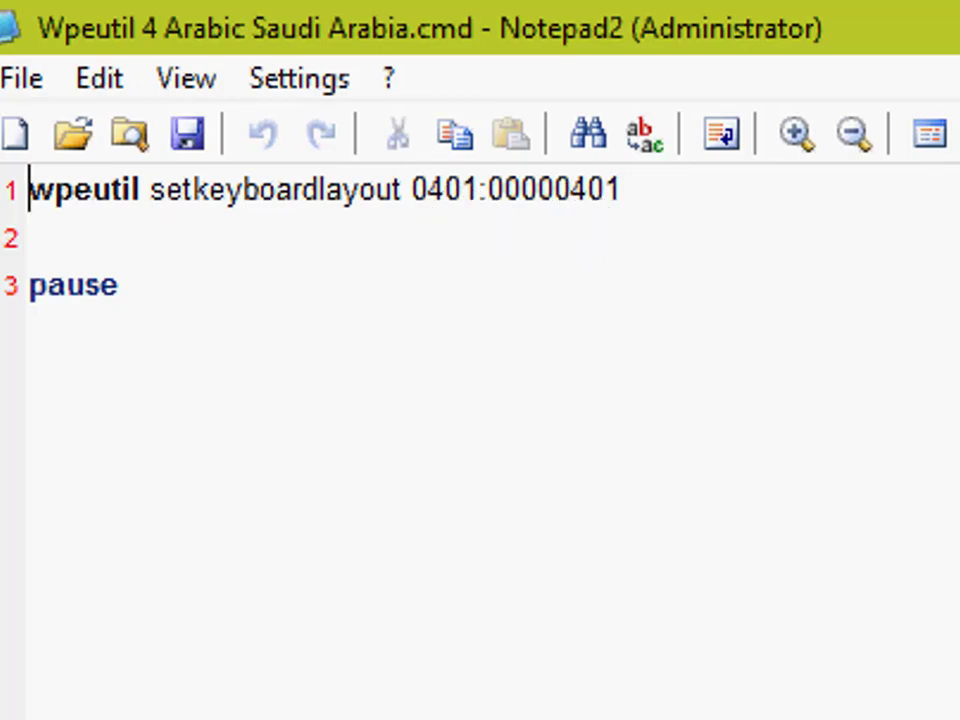
click(938, 11)
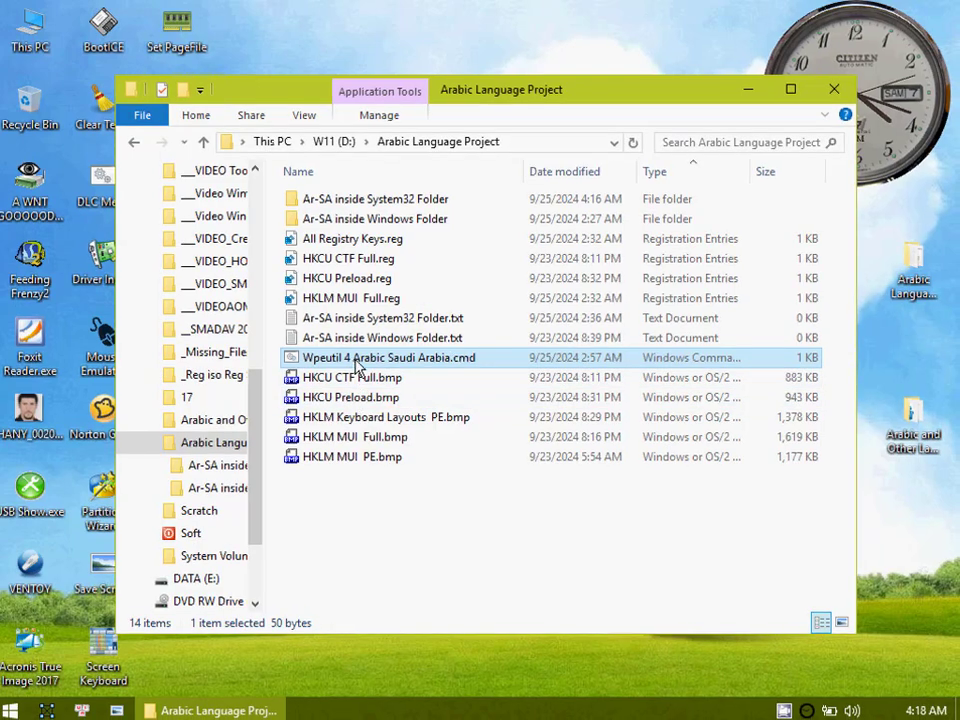
Step: Run Wpeutil 4 Arabic Saudi Arabia.cmd as administrator to set keyboard layout 0401:00000401, and close the project folder
right_click(358, 365)
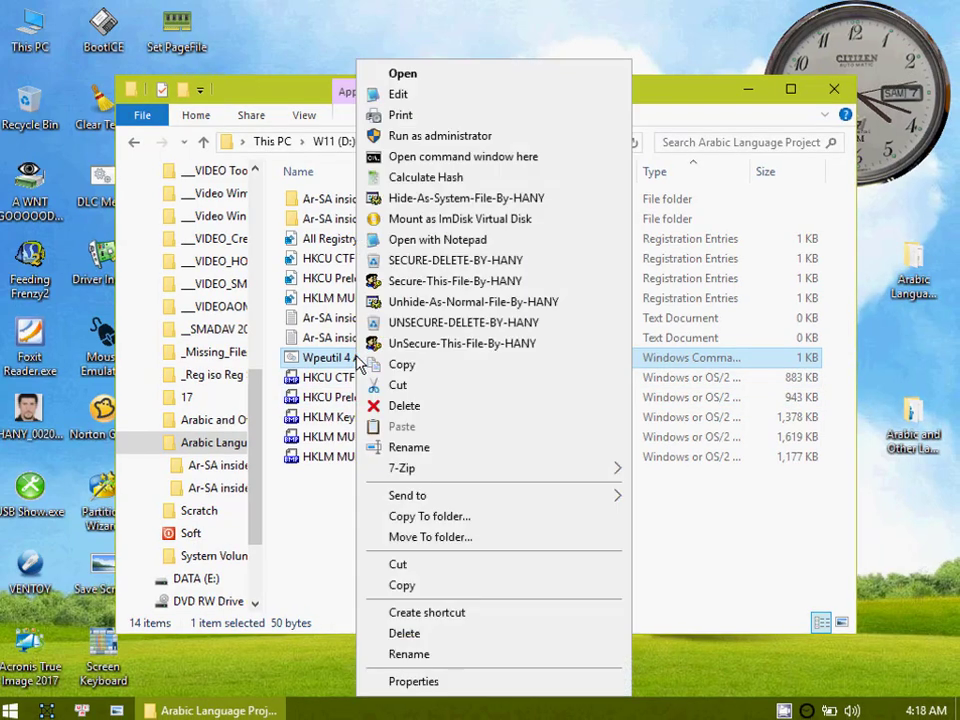
click(413, 143)
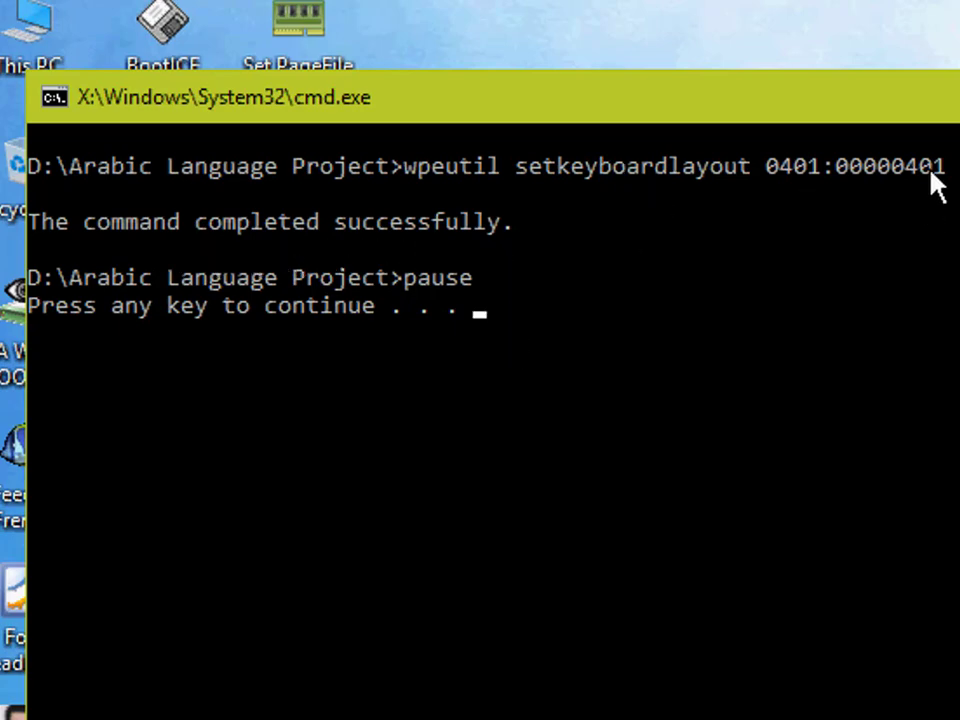
key(Return)
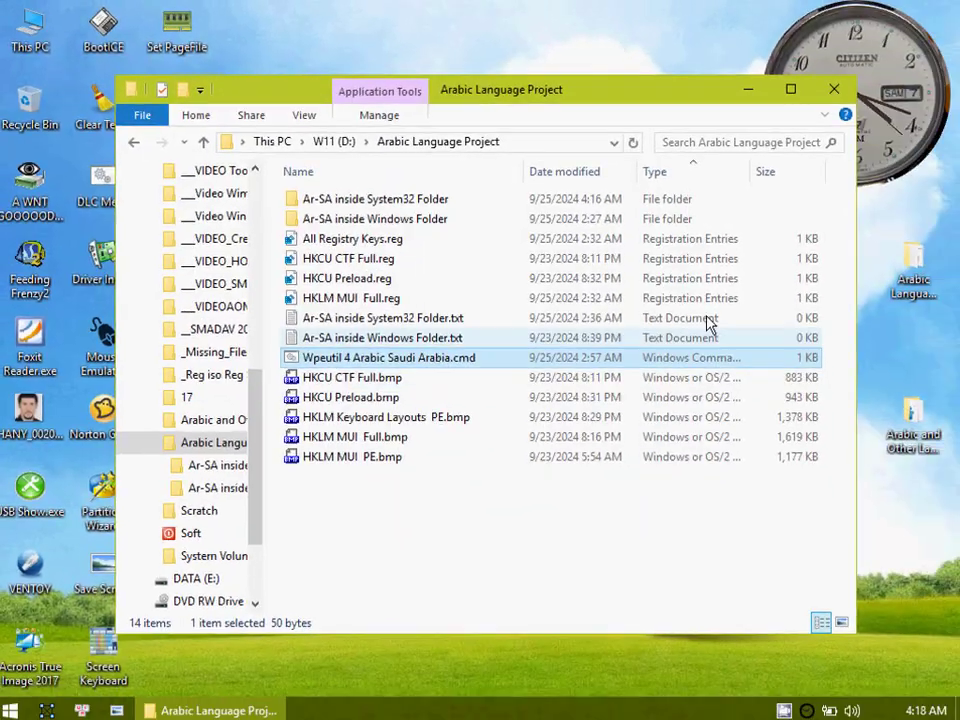
click(838, 91)
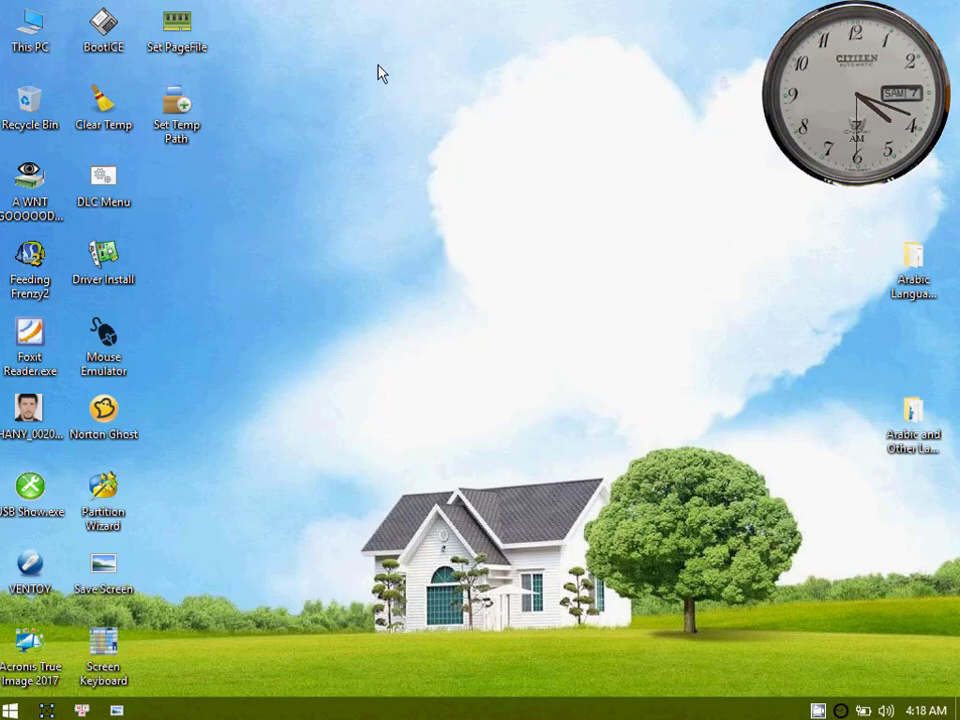
Step: Set up Microsoft Office 2007 from the desktop's custom tools collection and open Word 2007
right_click(315, 65)
mouse_move(470, 96)
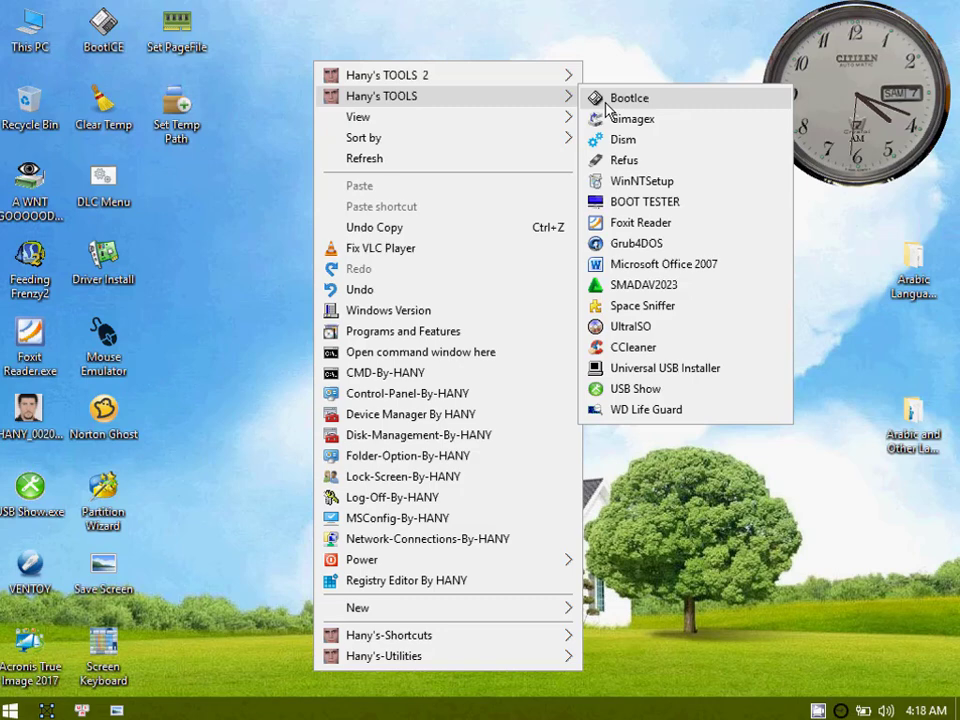
click(667, 272)
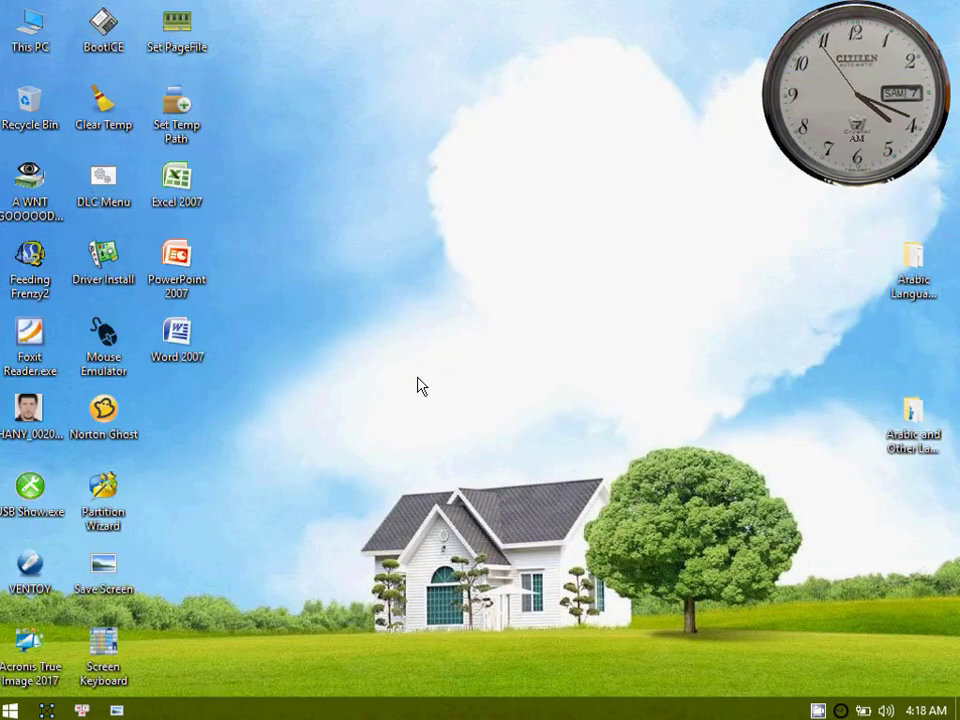
double_click(177, 340)
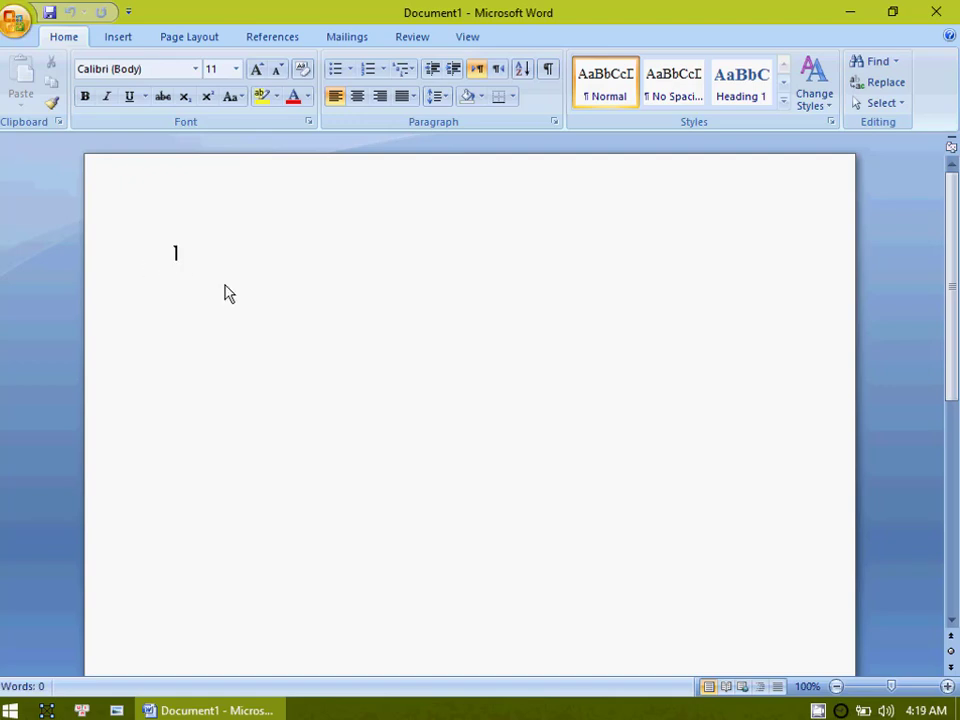
Step: Format the blank document's empty paragraph as right-aligned, bold, 25-point text
key(ctrl+r)
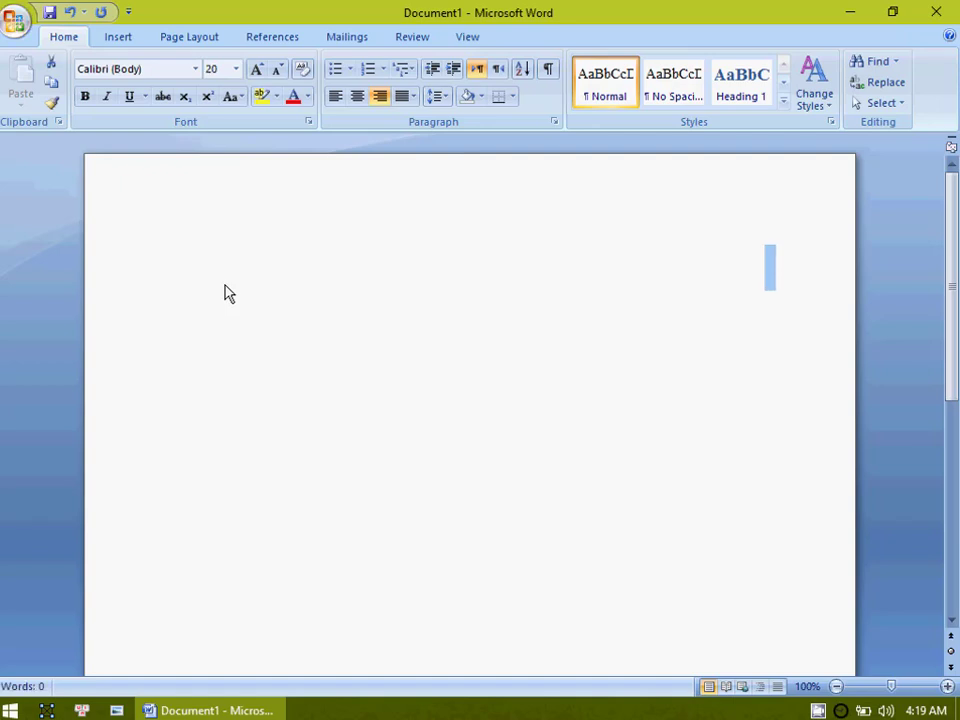
key(ctrl+bracketright)
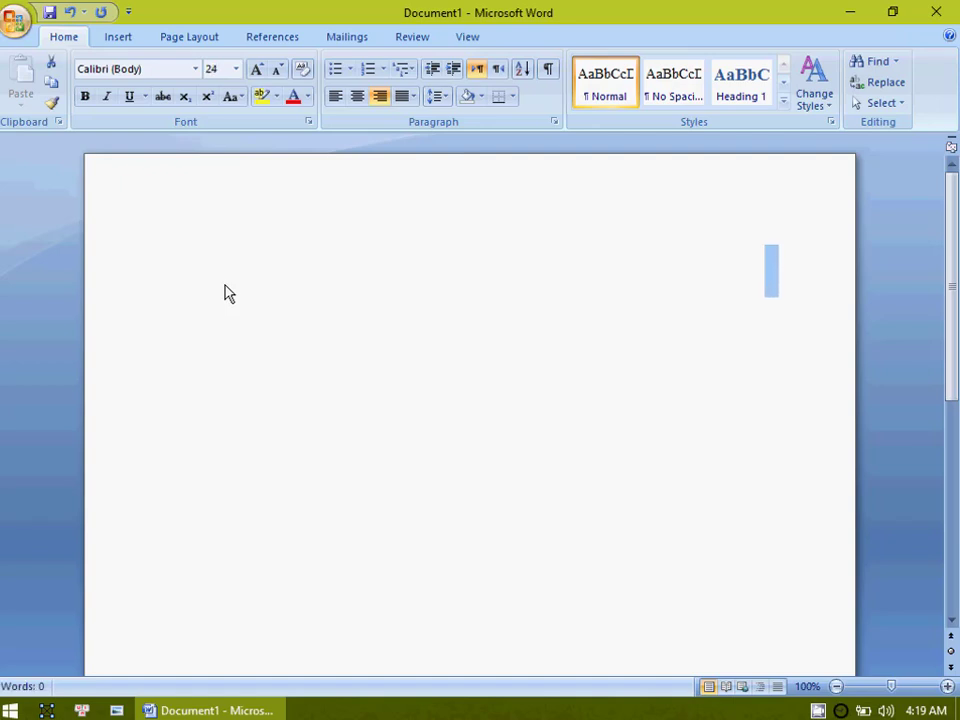
key(ctrl+bracketright)
key(ctrl+b)
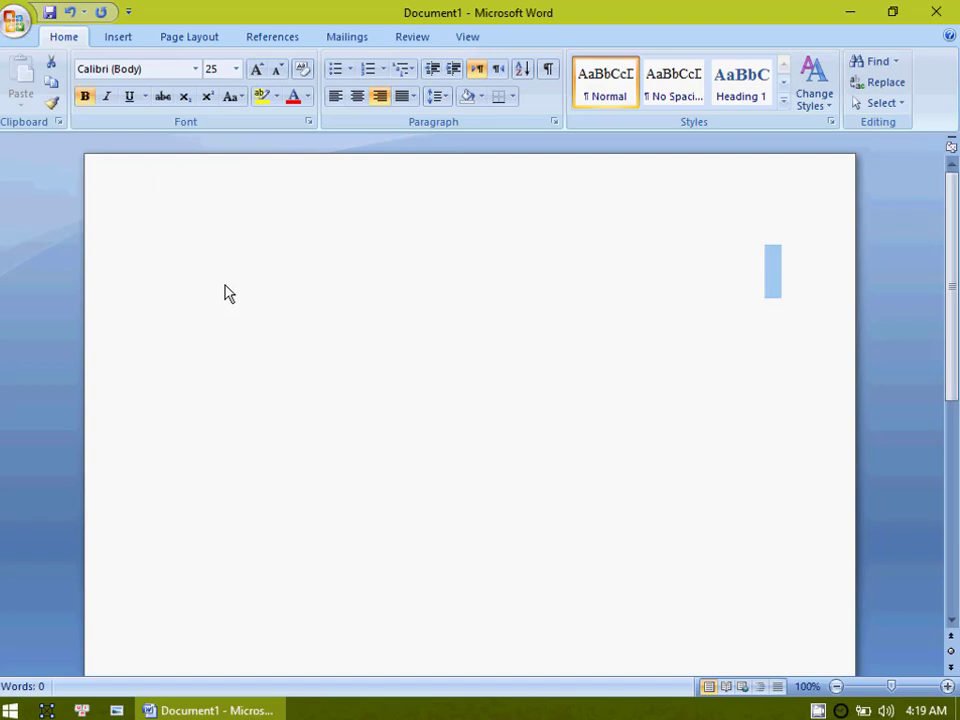
Step: Write "بسم الله الرحمن الرحيم" in Arabic as the document's first line
text(ب)
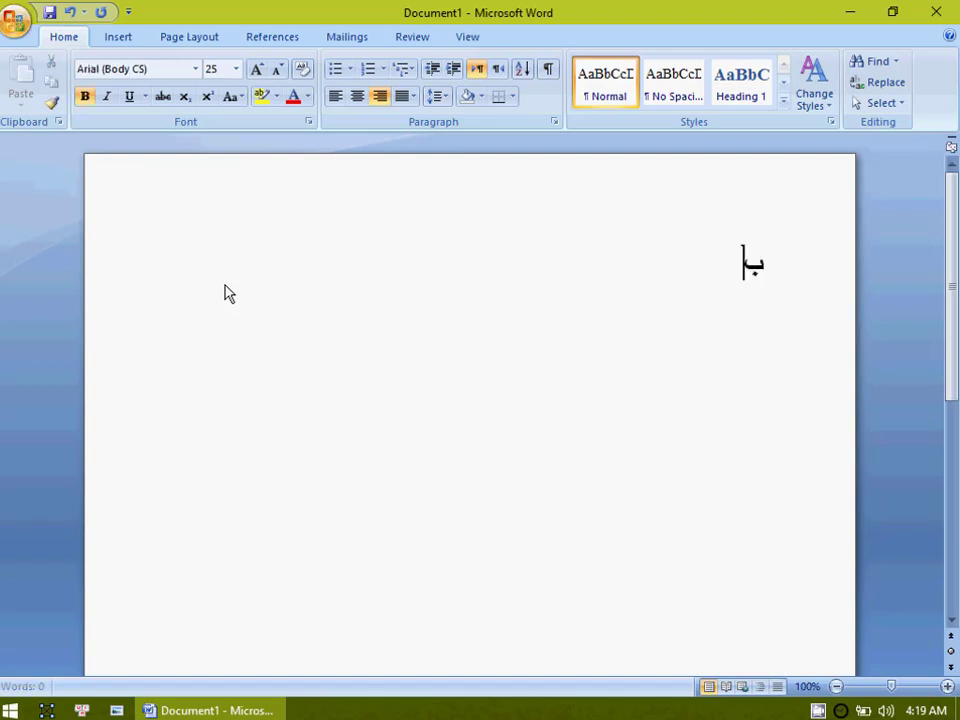
text(سمالله)
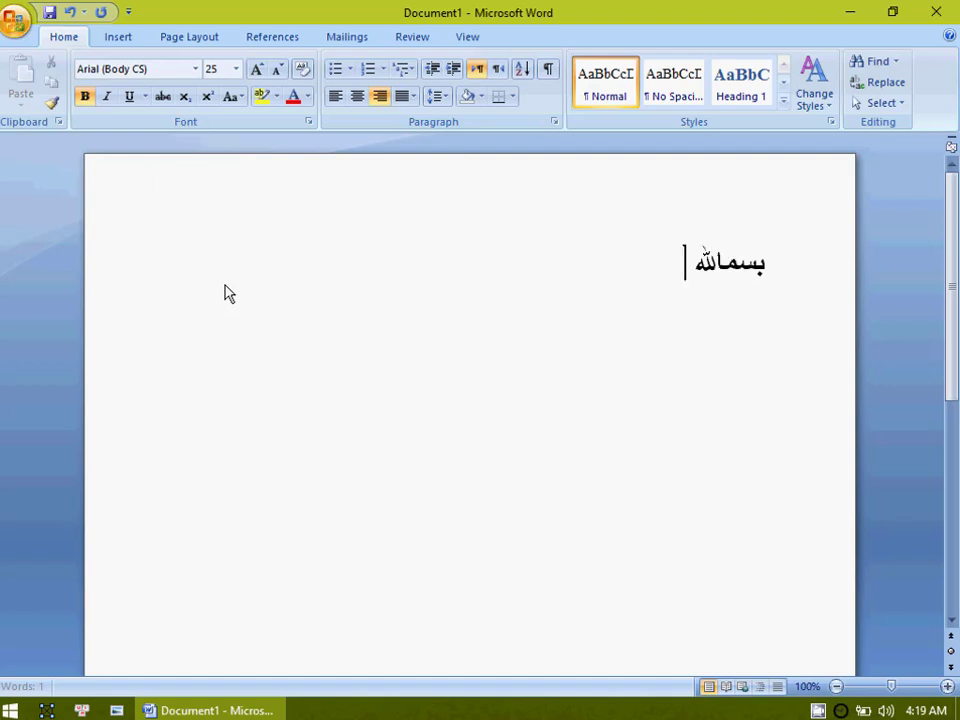
key(BackSpace)
key(BackSpace)
key(BackSpace)
key(BackSpace)
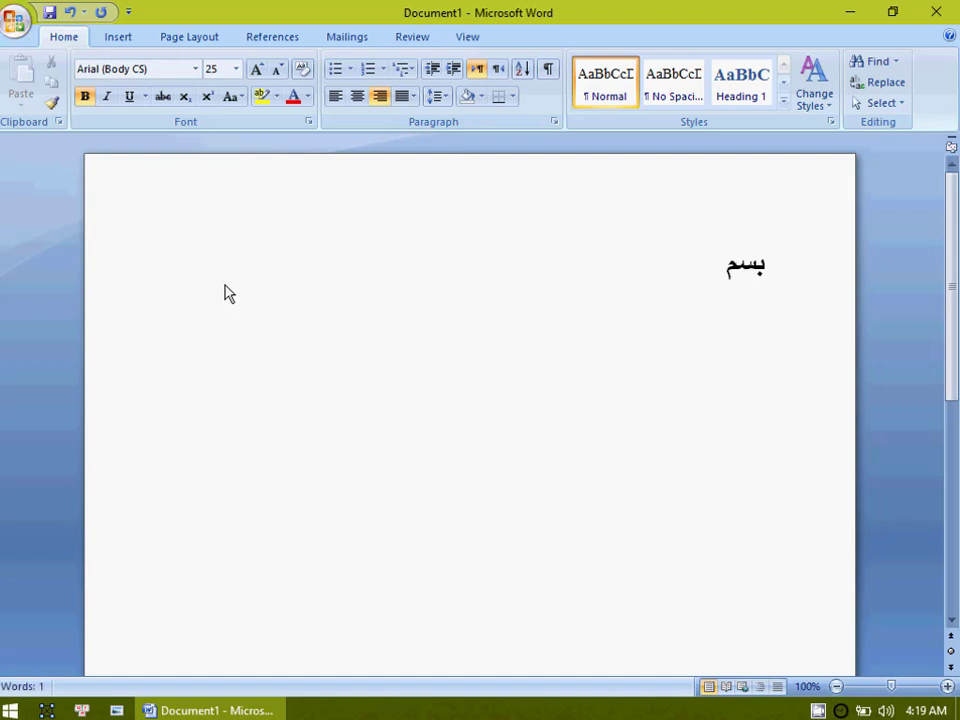
text(الله الر)
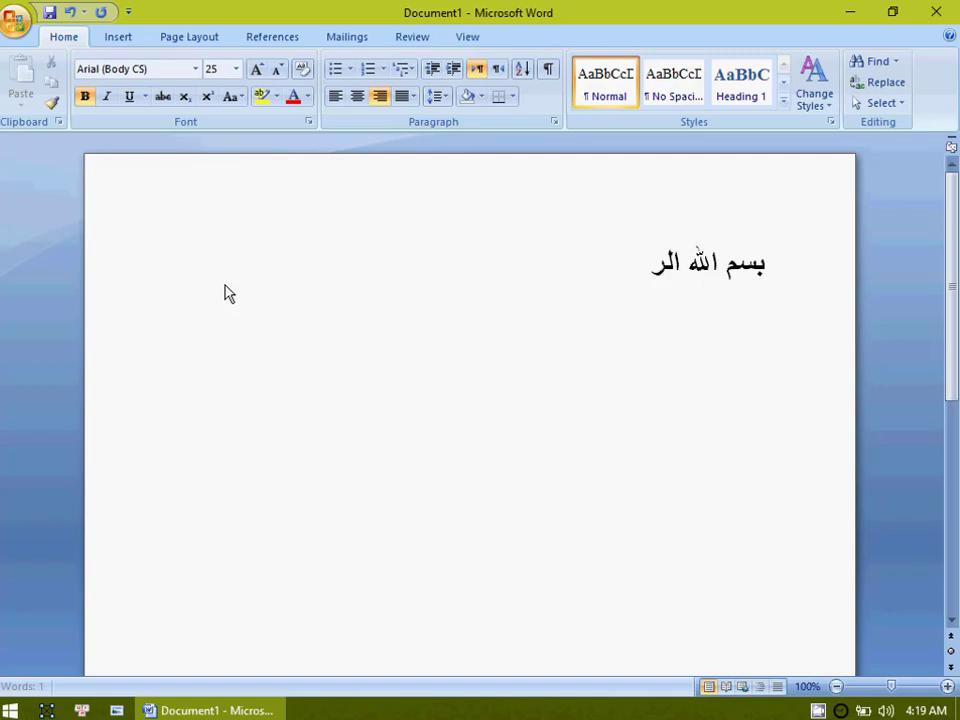
text(حمن الرحيم)
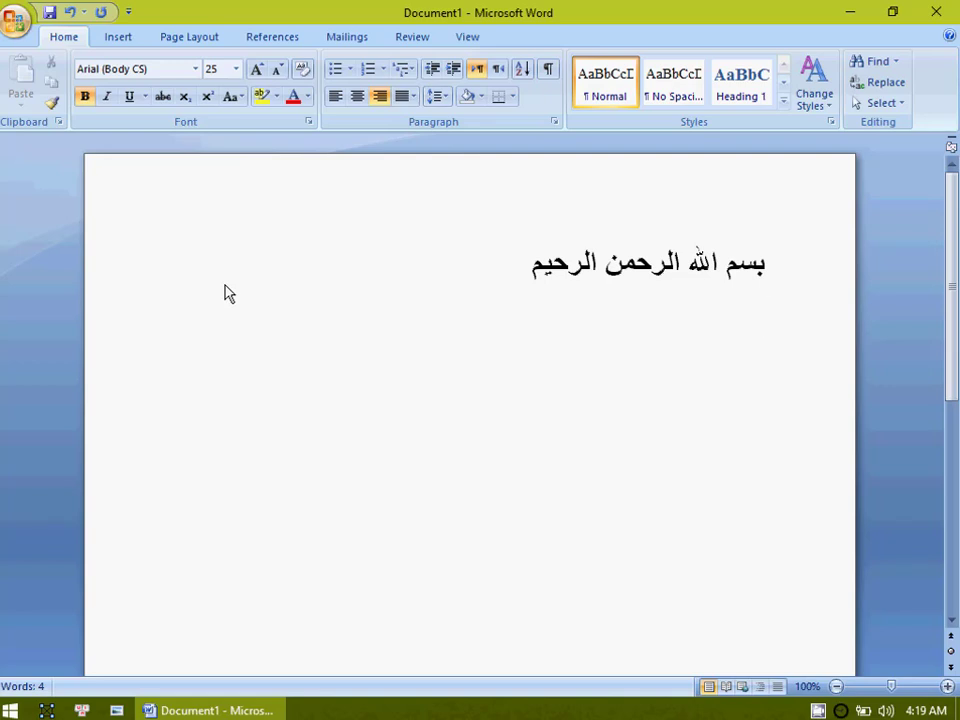
Step: Add a second line reading "وعلمك ما لم تكن تعلم وكان فضل الله عليك عظيما"
key(Return)
text(وعلمك)
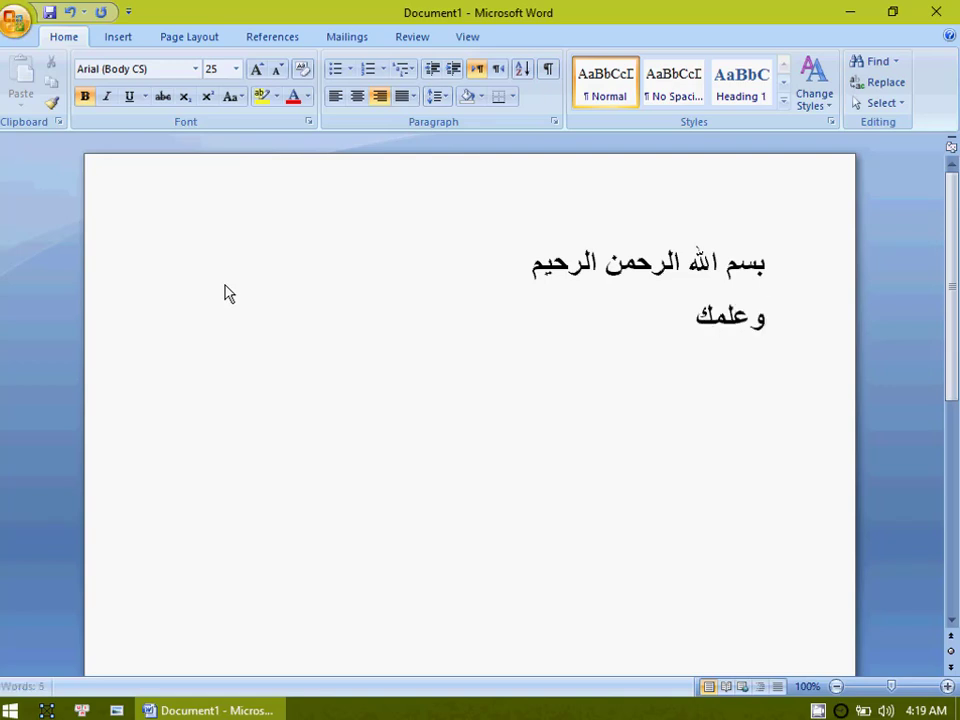
text( ما لم)
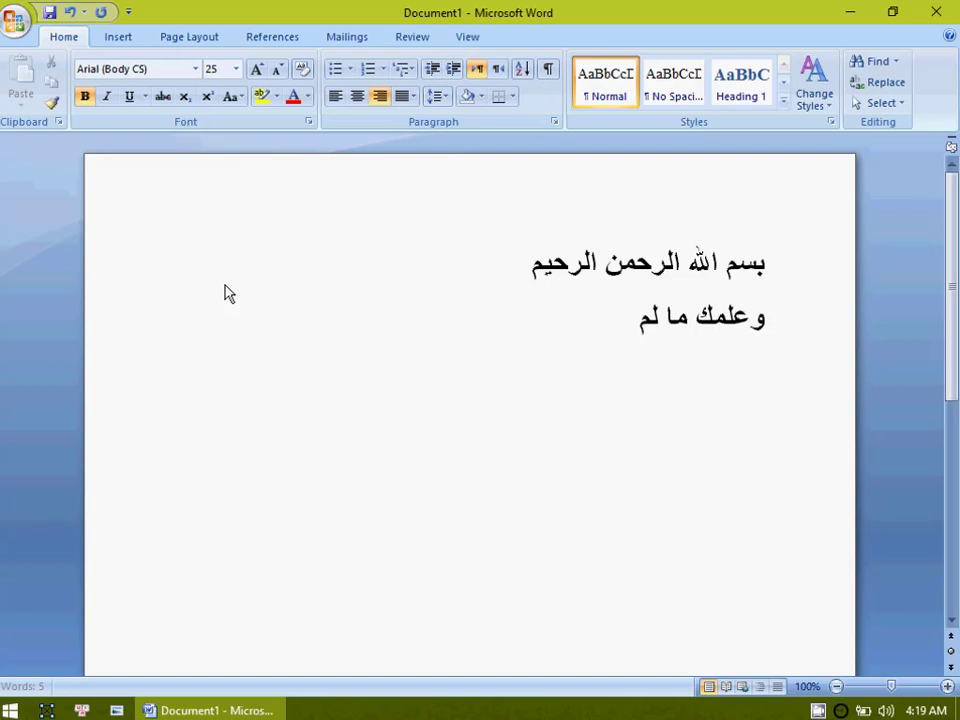
text( تكن تع)
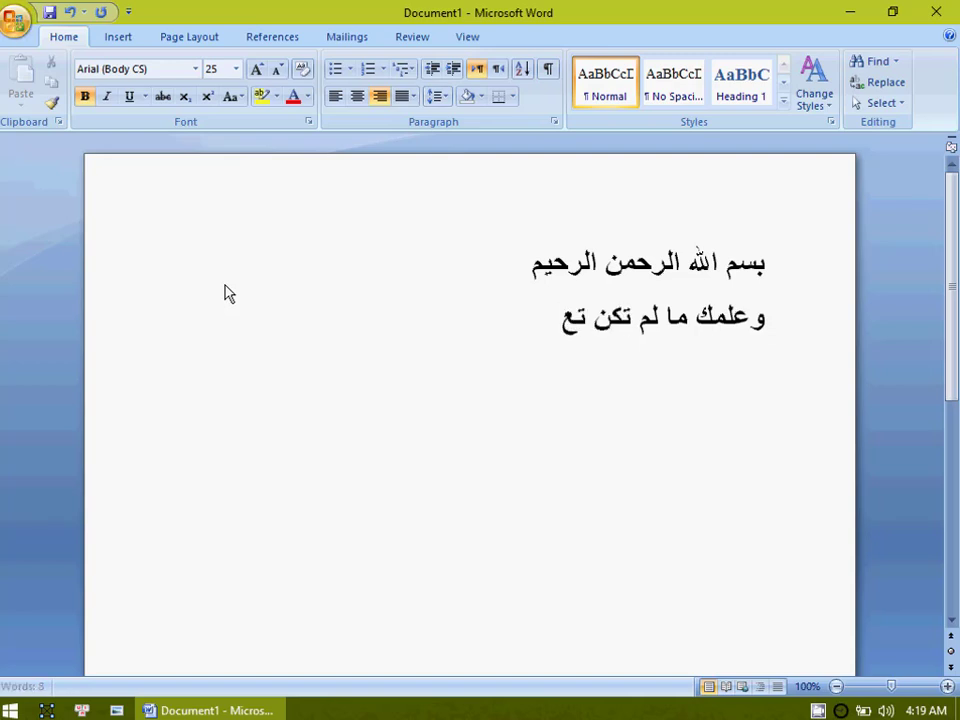
text(لم وكا)
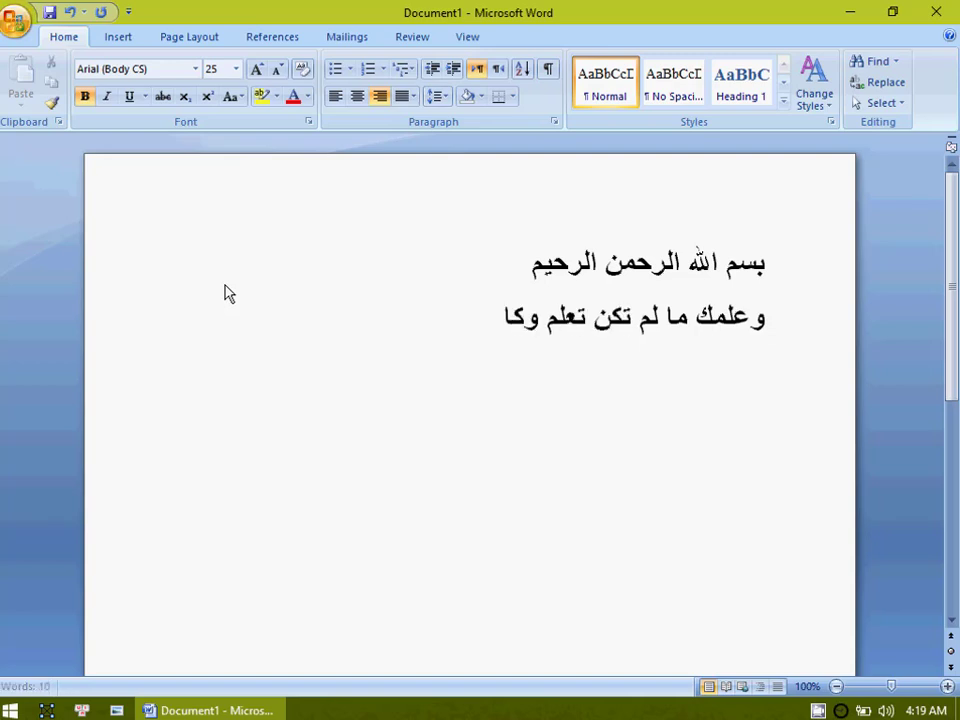
text(ن فضل ا)
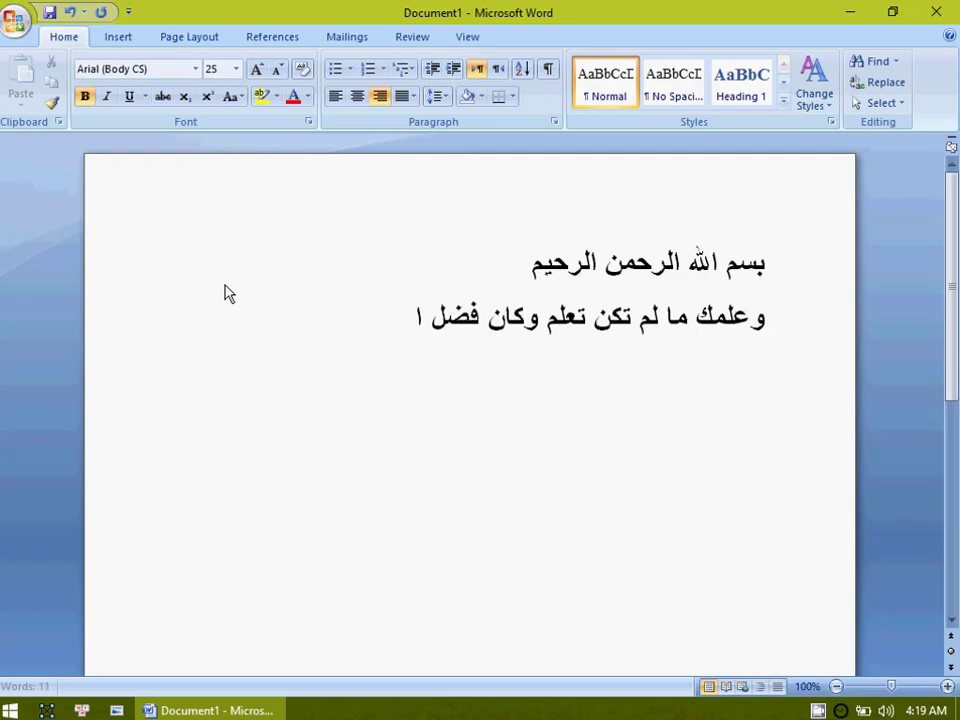
text(لله عليط)
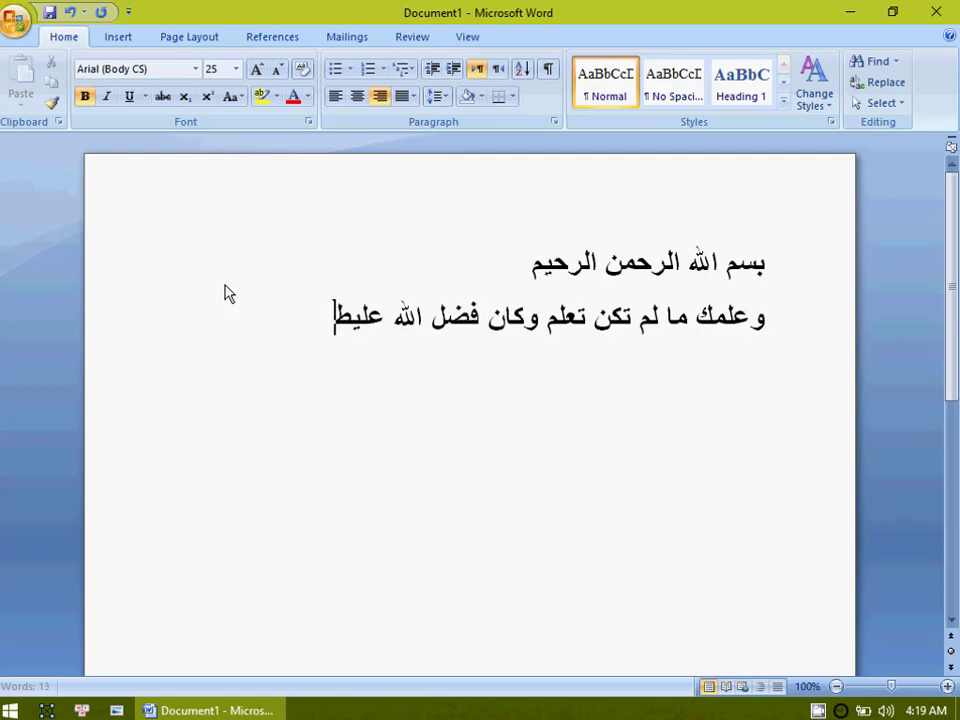
key(BackSpace)
text(ك ع)
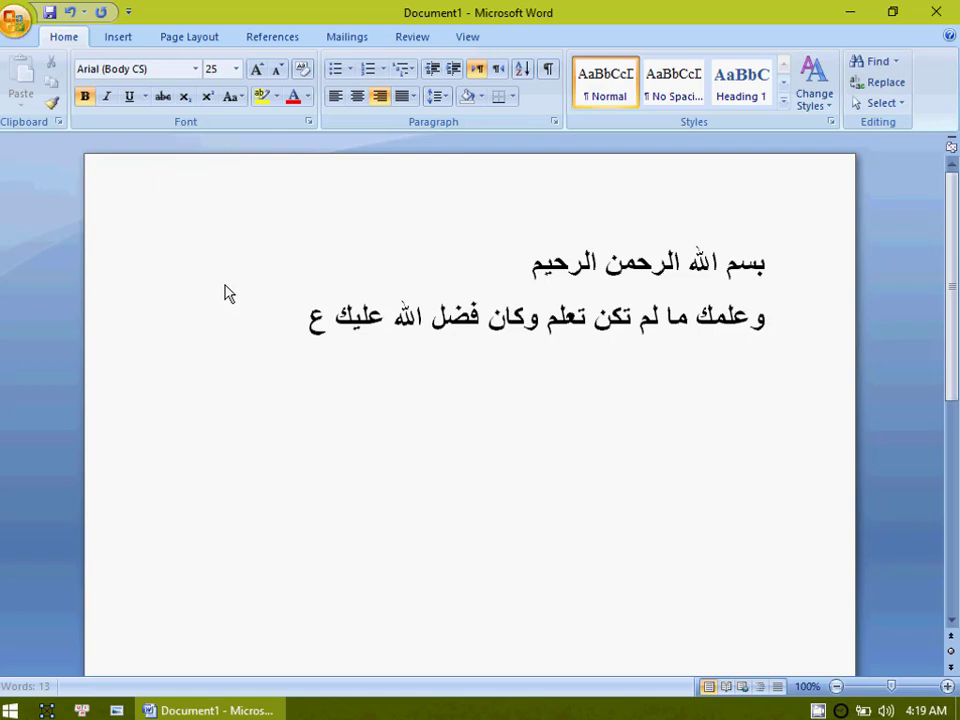
text(ظيما)
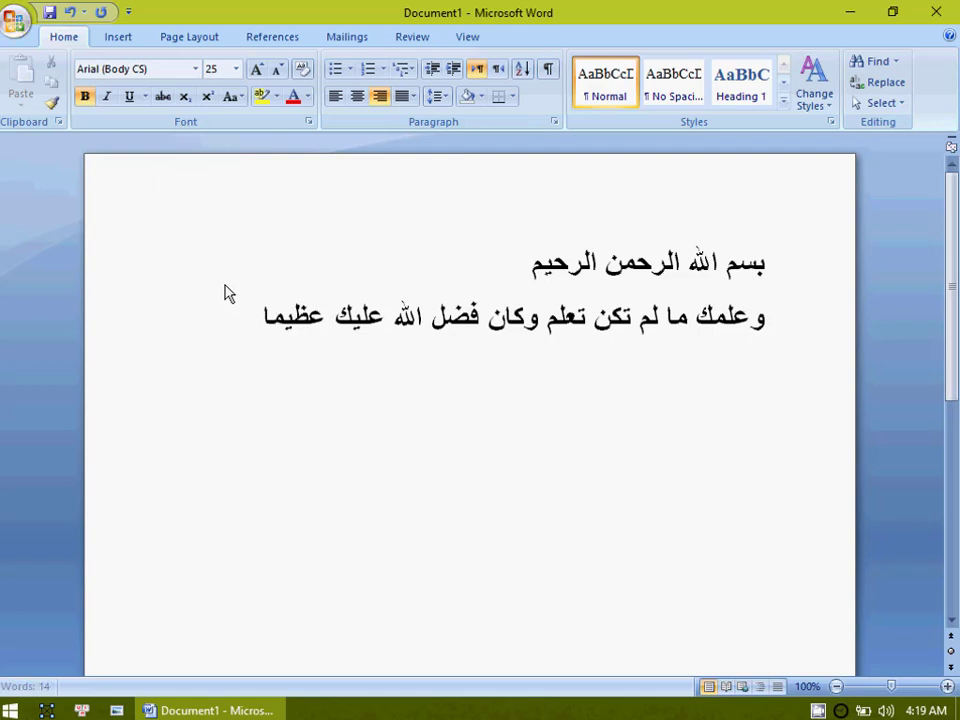
Step: Add a third line reading "صدق الله العظيم" and centre it
key(Return)
text(صدق)
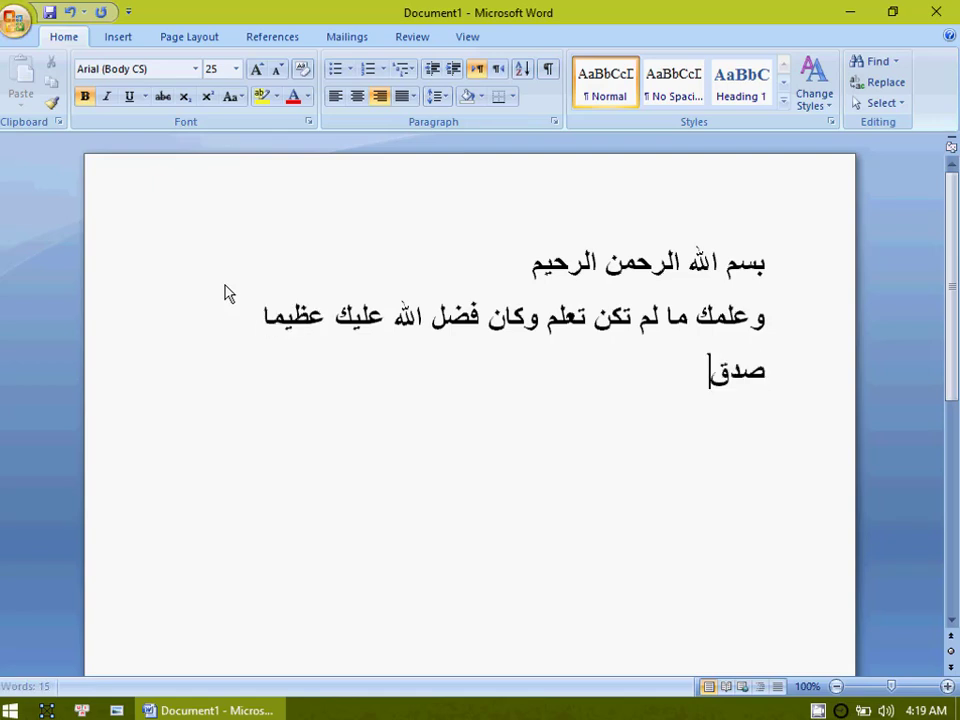
text( الله العظيم)
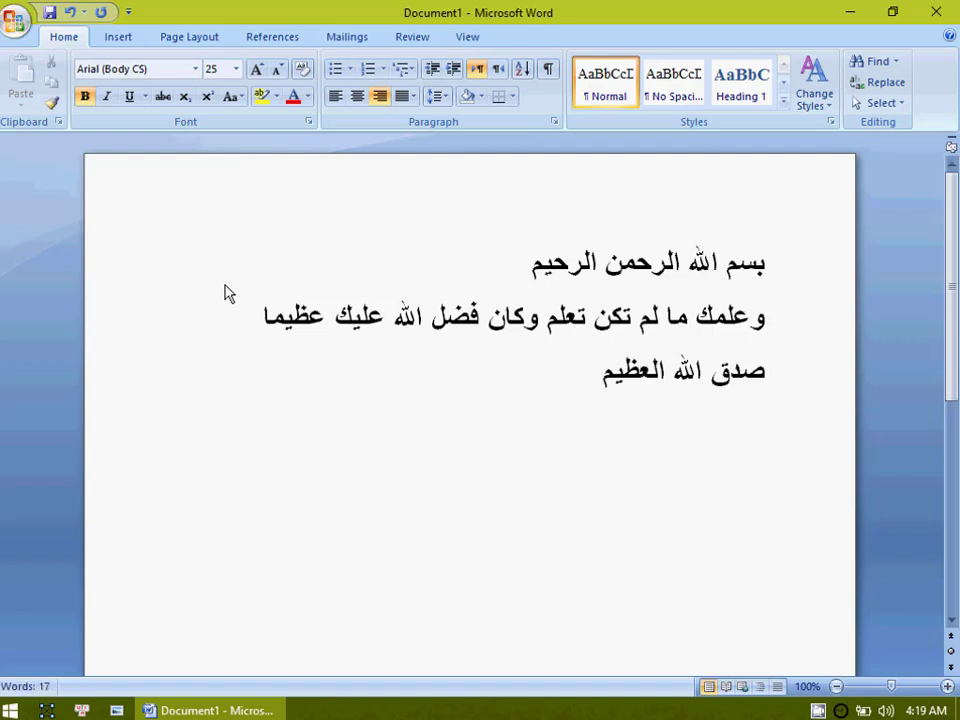
key(ctrl+e)
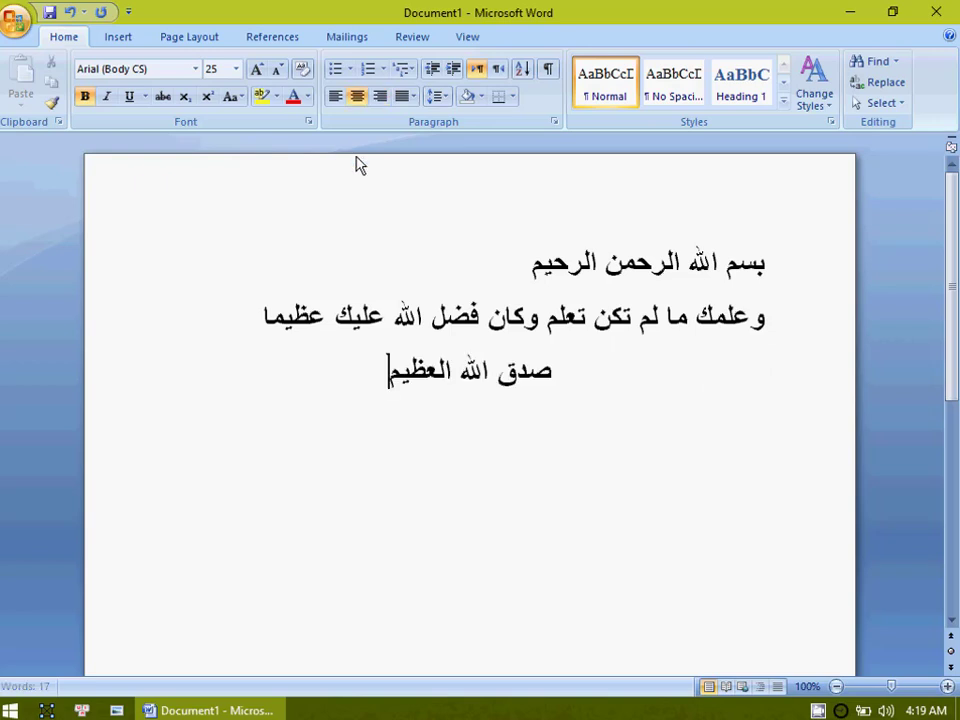
Step: Centre the first line and enlarge all of the document's text to 29 points
click(524, 272)
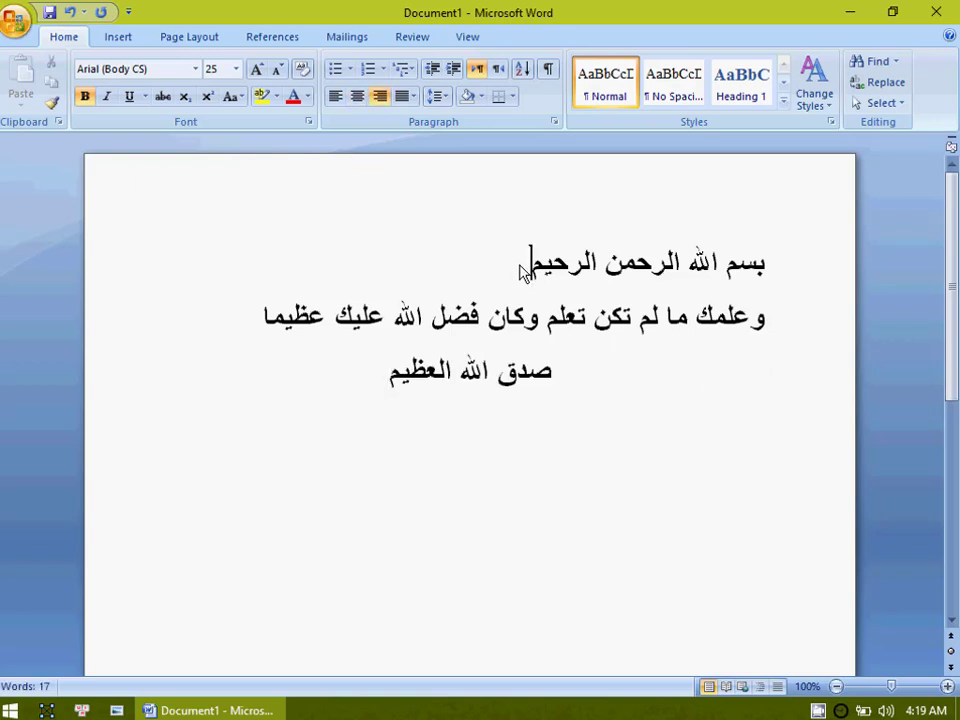
key(ctrl+e)
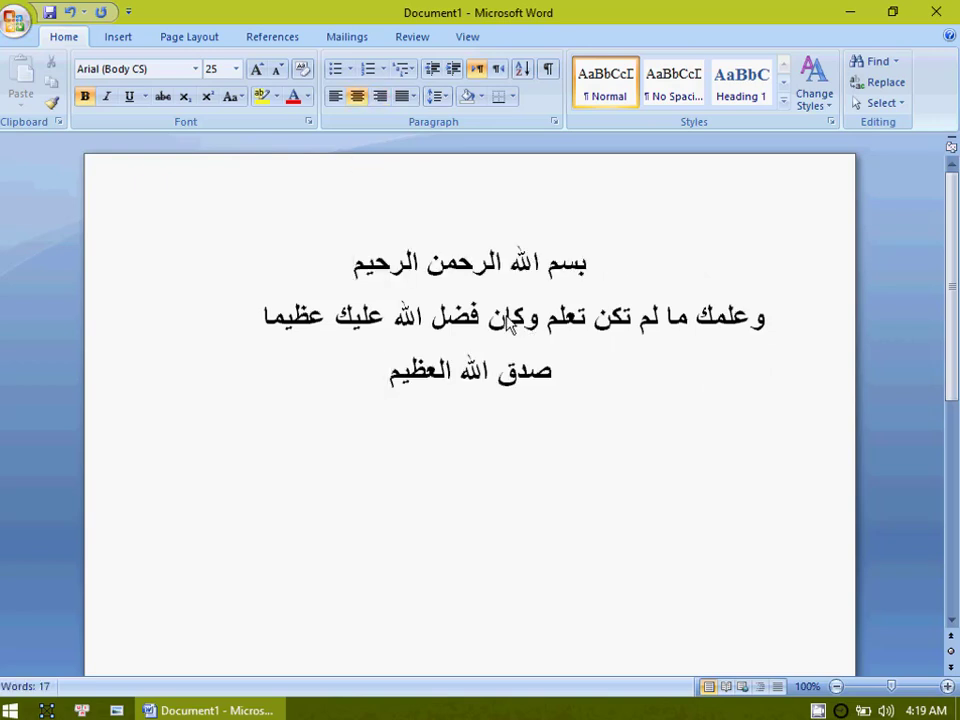
key(ctrl+a)
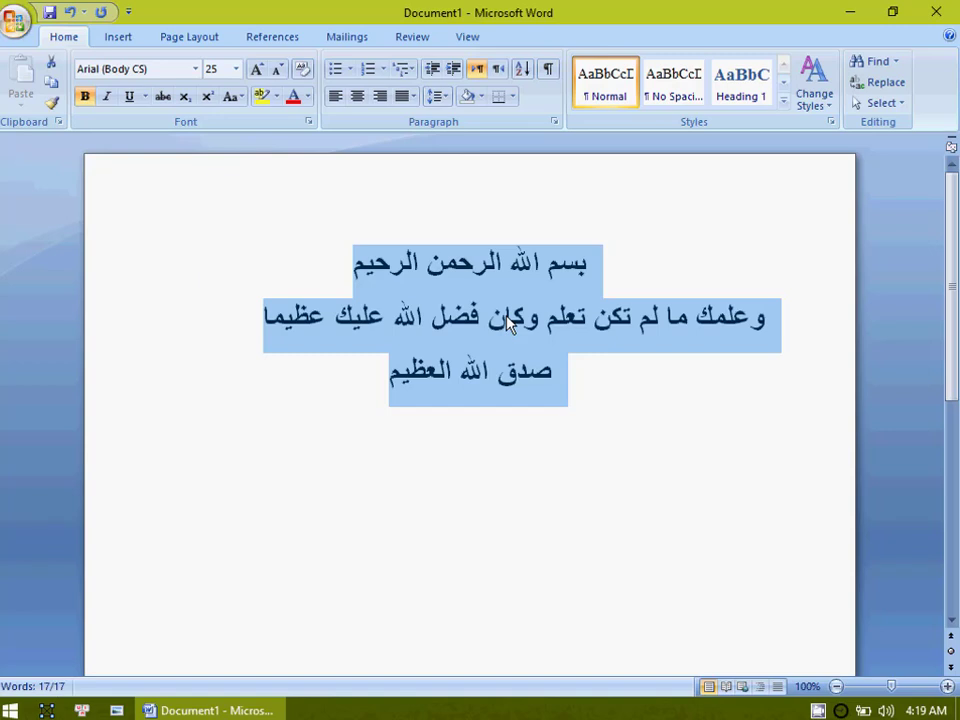
key(ctrl+bracketright)
key(ctrl+bracketright)
key(ctrl+bracketright)
key(ctrl+bracketright)
key(ctrl+bracketright)
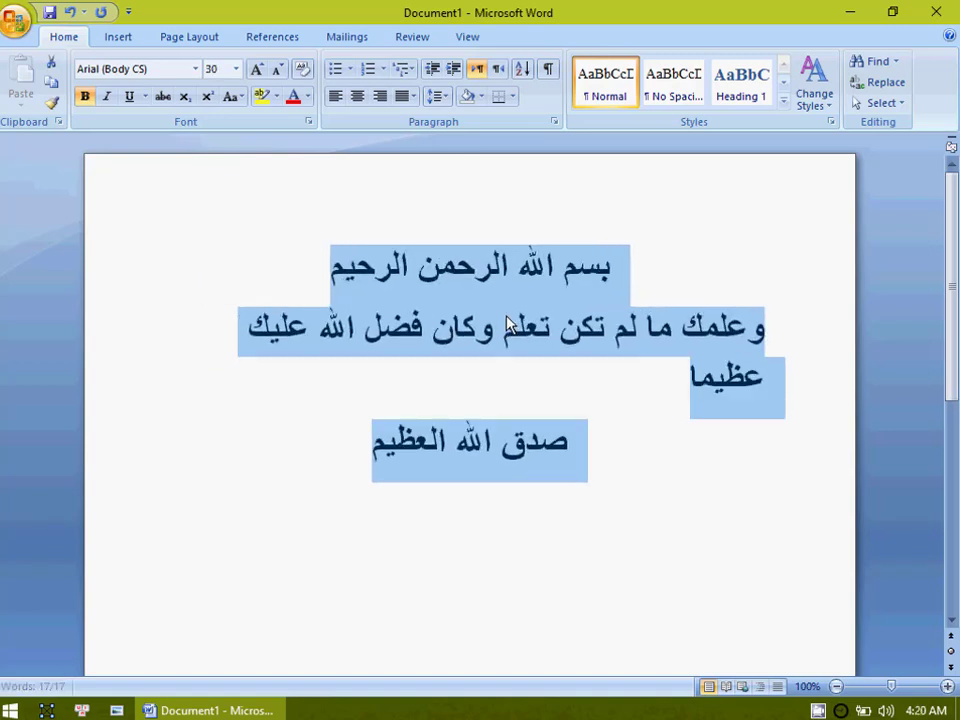
key(ctrl+bracketleft)
click(499, 345)
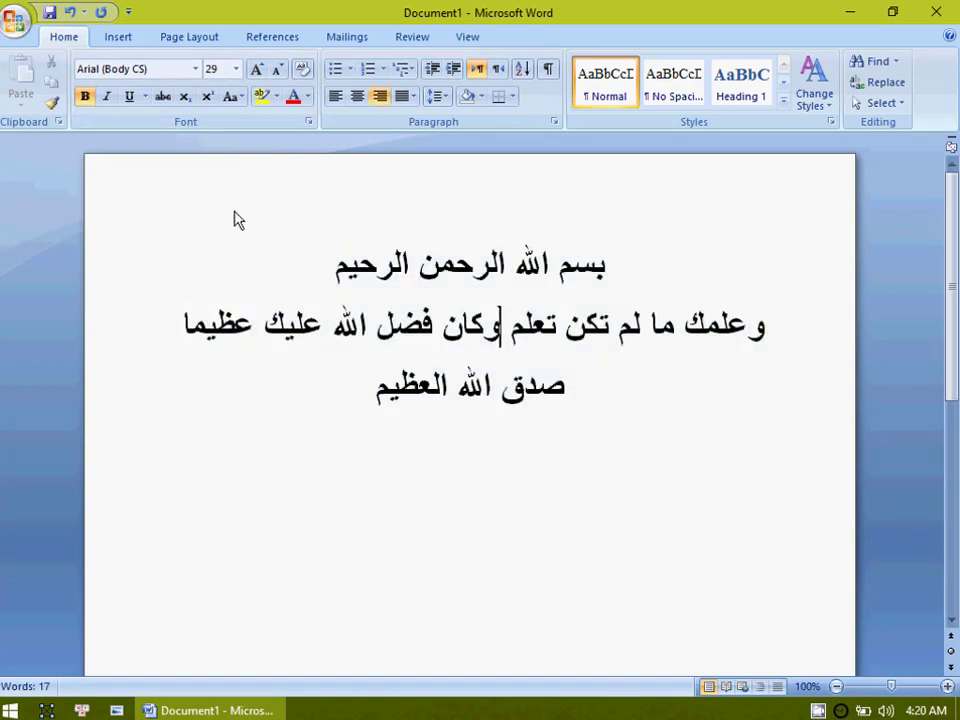
Step: Add a 3 pt box page border in the thick-and-thin line style to the whole document
click(224, 40)
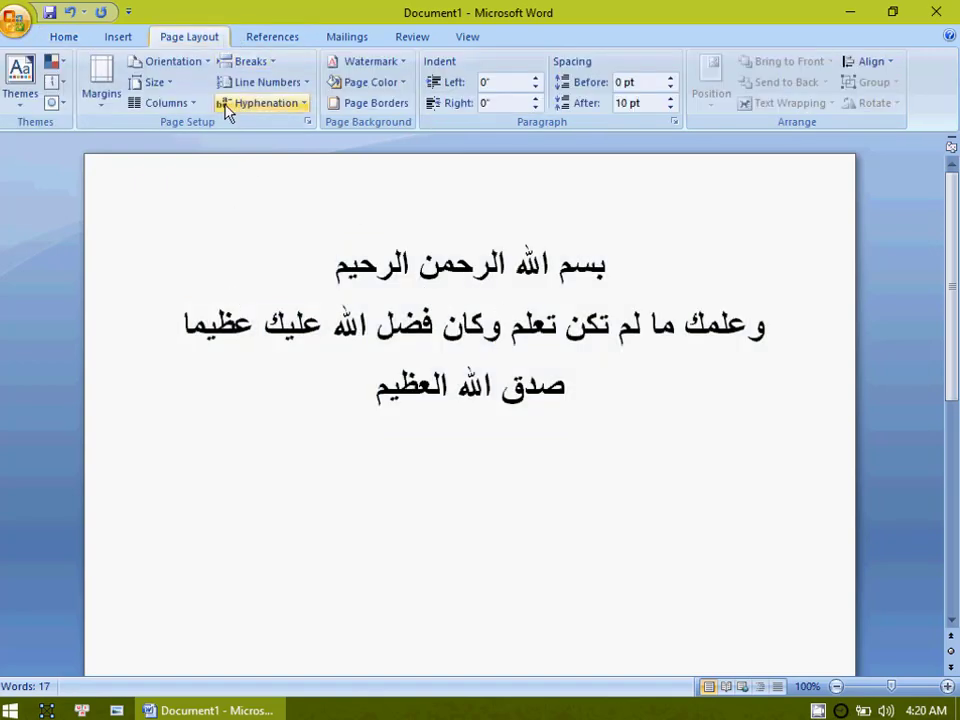
click(255, 104)
click(368, 104)
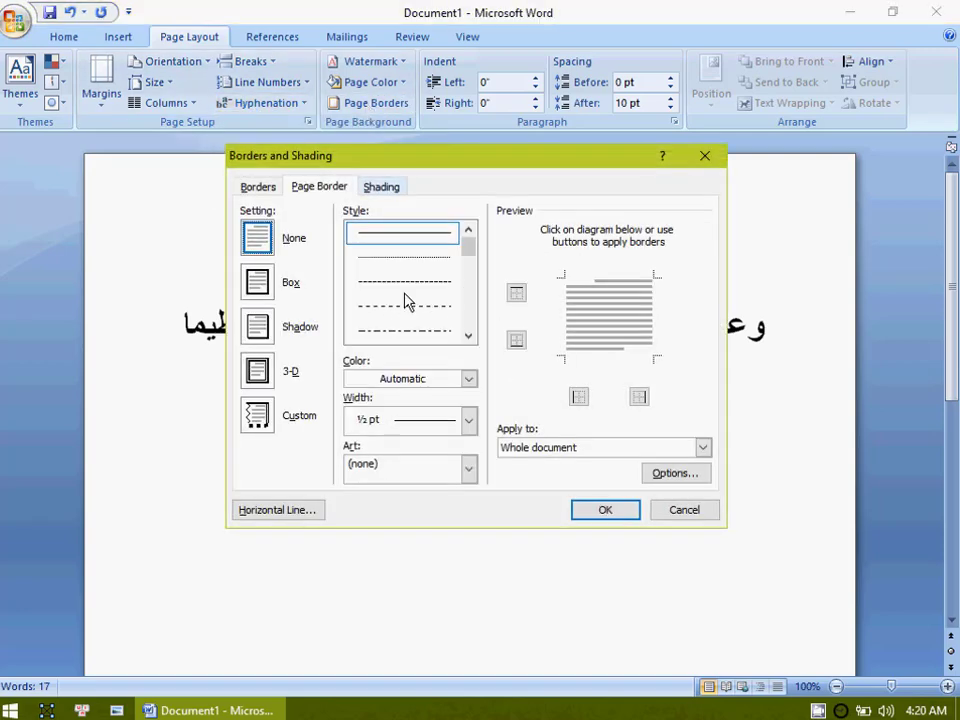
click(470, 337)
click(470, 337)
click(405, 330)
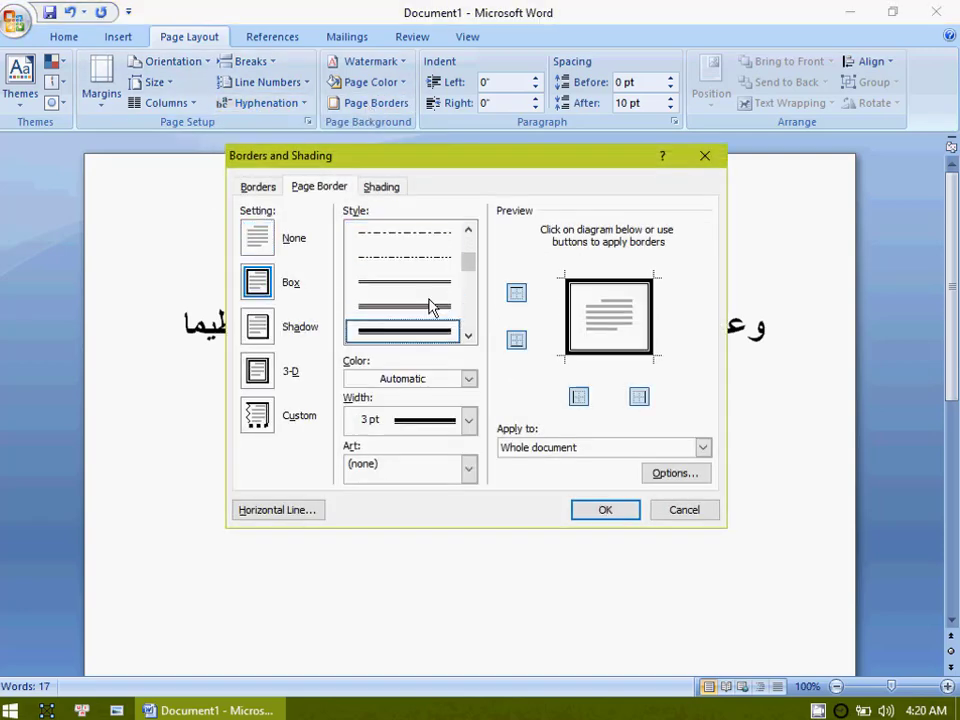
click(605, 509)
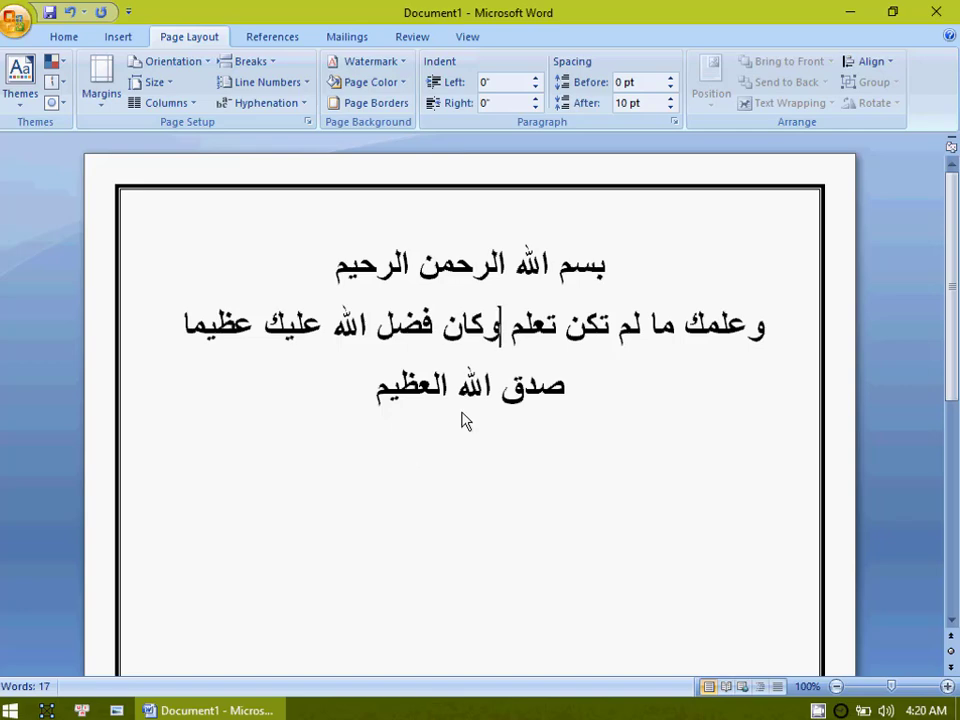
Step: Save the document to the Desktop as "بسم الله الرحمن الرحيم.docx" and close Word
click(935, 15)
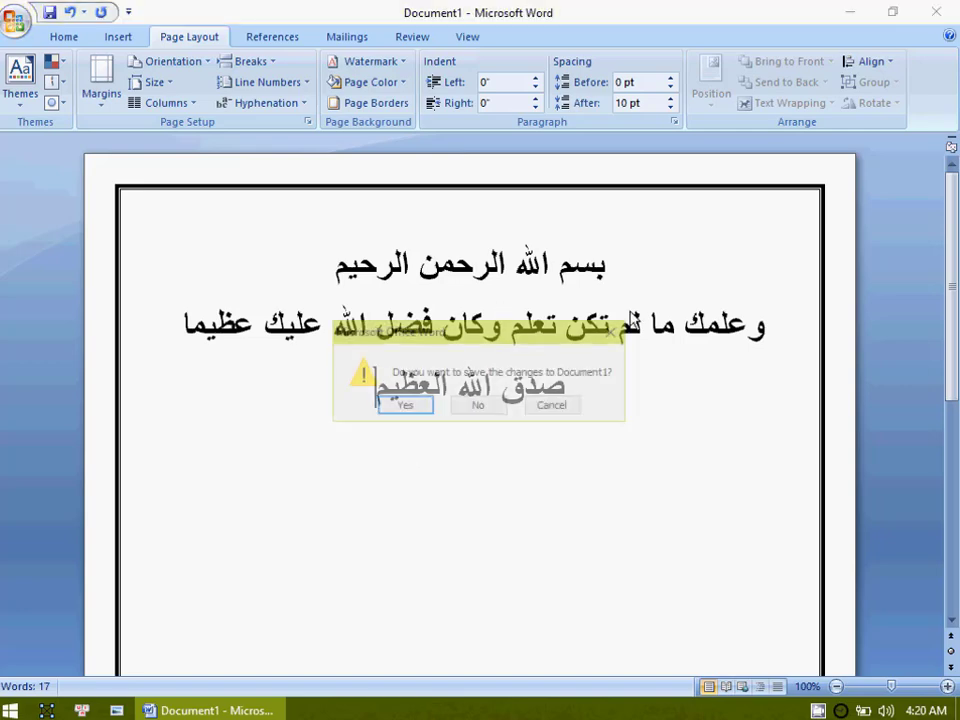
key(Escape)
key(ctrl+s)
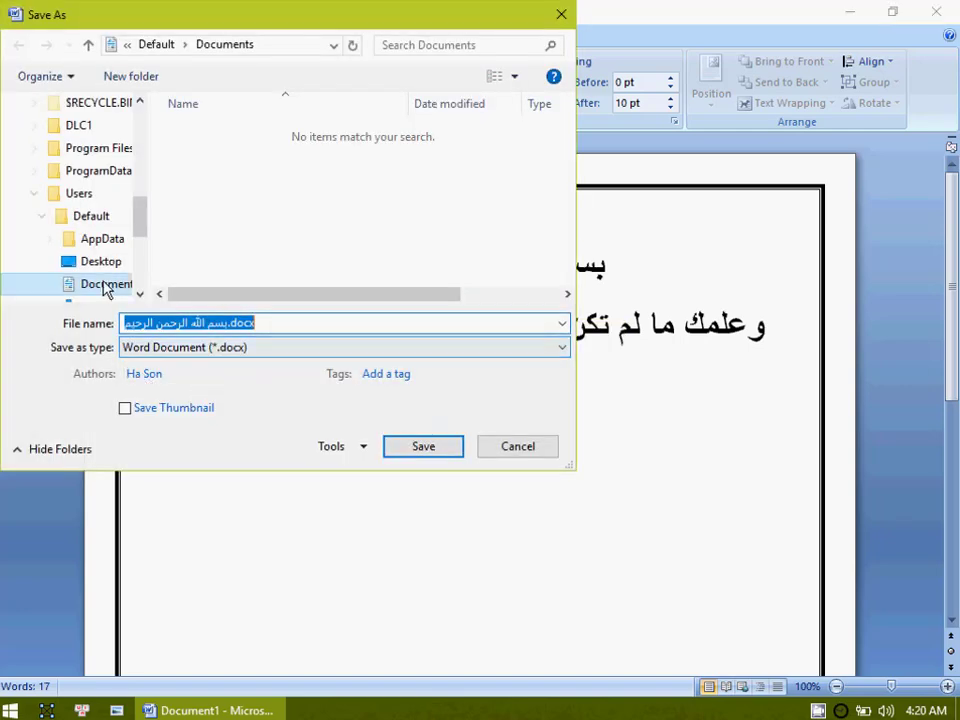
click(103, 262)
click(444, 449)
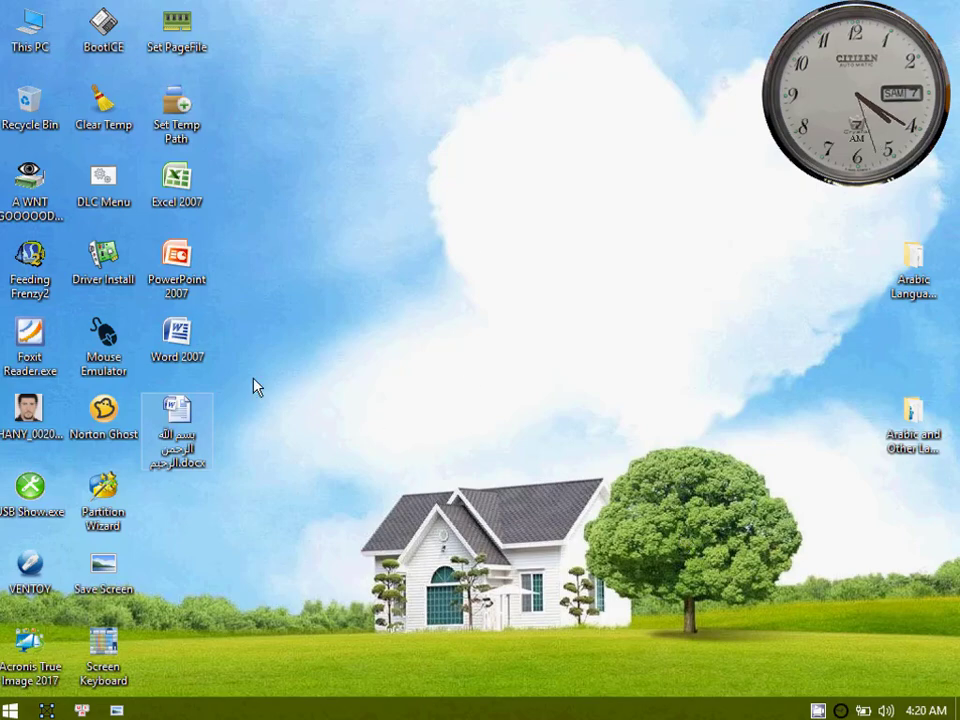
Step: Review the files in the Arabic Language Project folder on the desktop and close its window
double_click(908, 256)
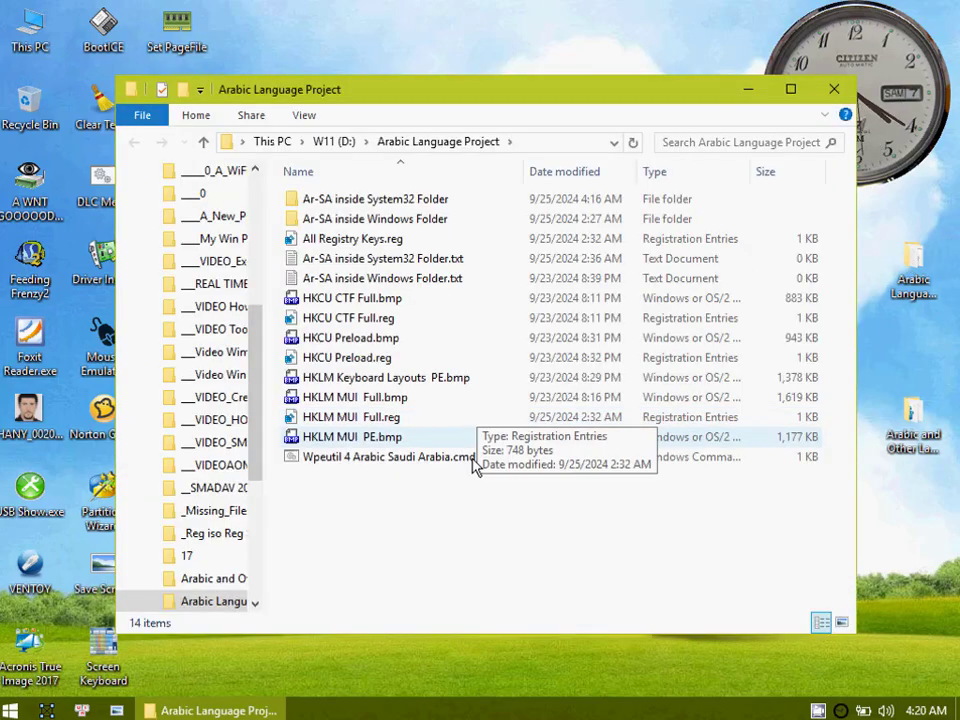
click(834, 92)
click(908, 436)
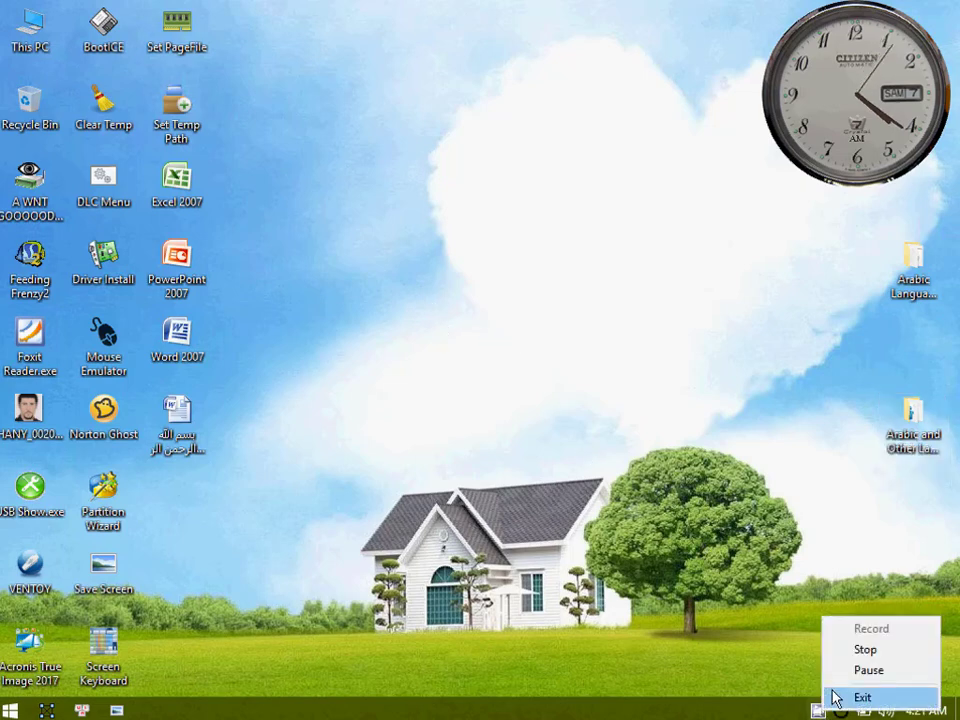
click(862, 697)
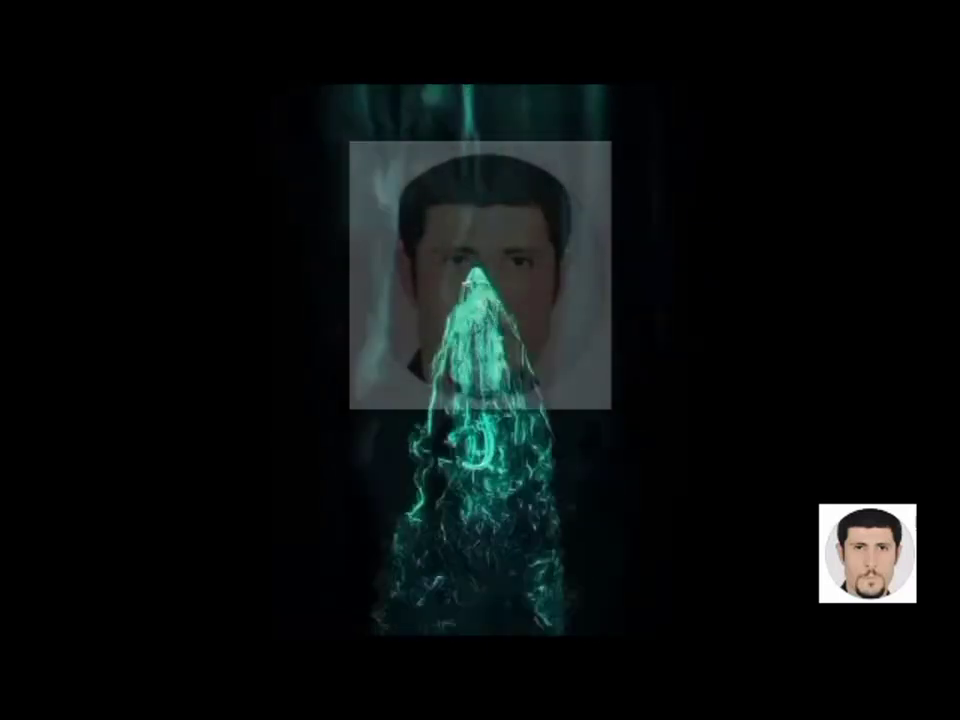